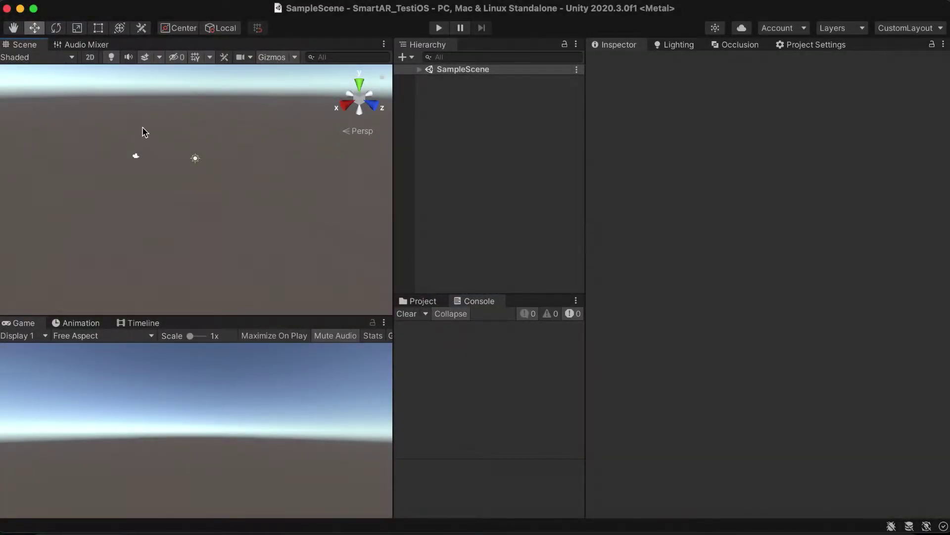
In Build Settings, switch the SmartAR_TestiOS build platform from Standalone to iOS
{"action": "left_click", "coordinate": [74, 1]}
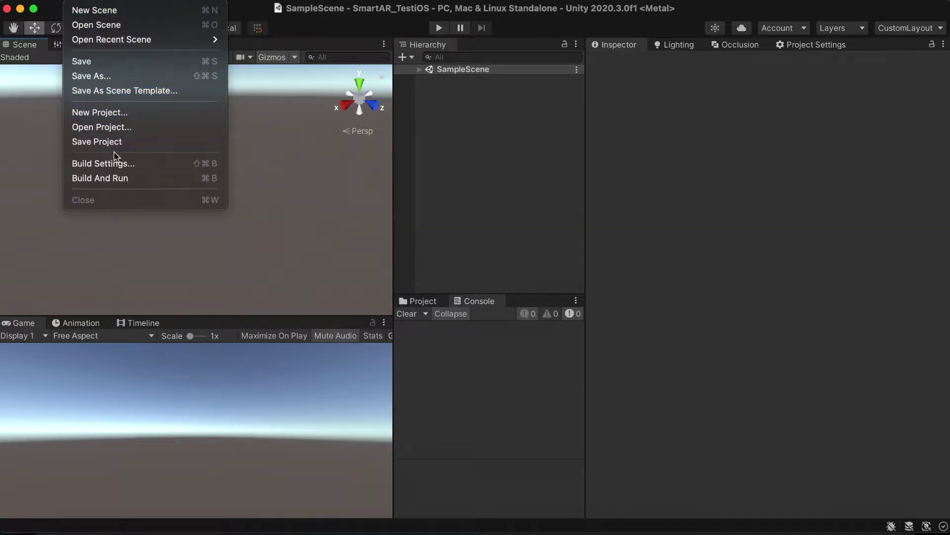
{"action": "left_click", "coordinate": [117, 162]}
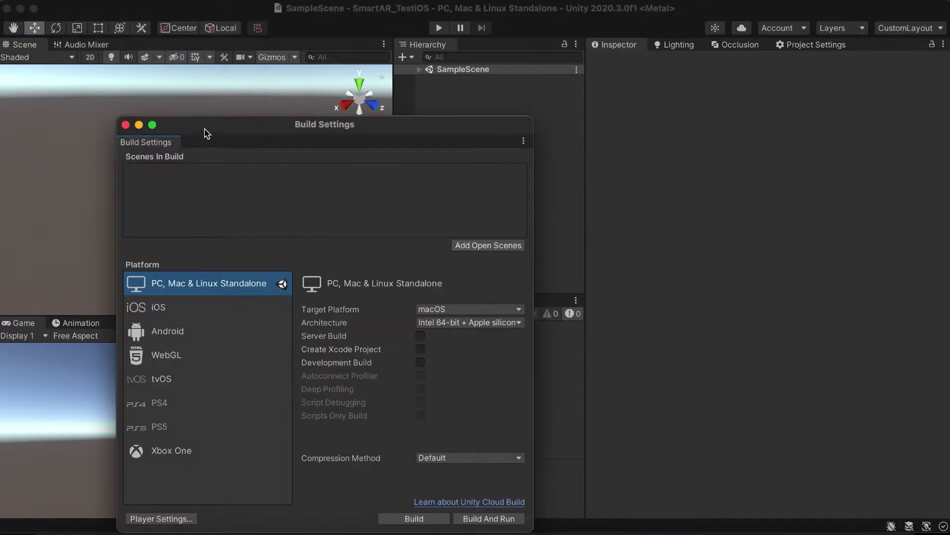
{"action": "left_click_drag", "start_coordinate": [206, 130], "coordinate": [140, 77]}
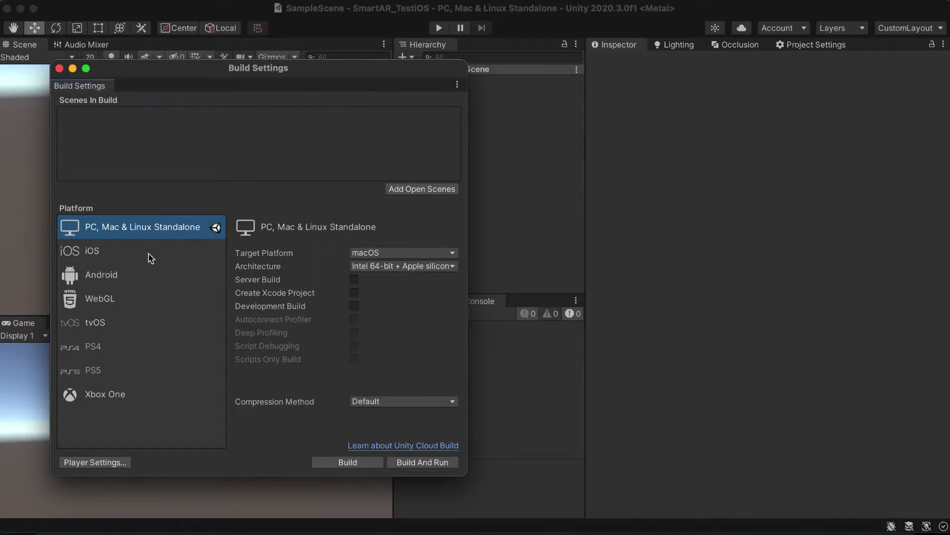
{"action": "left_click", "coordinate": [126, 253]}
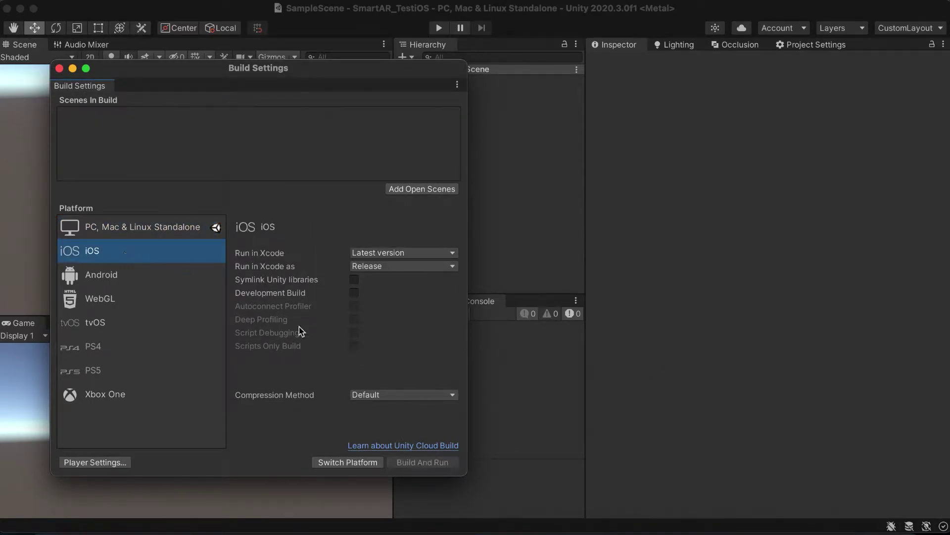
{"action": "left_click", "coordinate": [354, 464]}
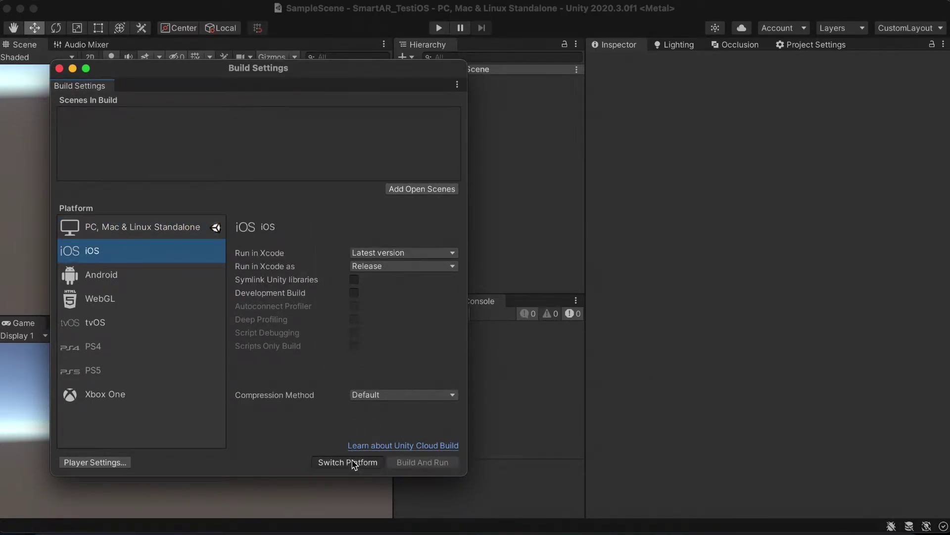
Close Build Settings and set the Game view resolution to iPhone XR 1792x828 Landscape
{"action": "left_click", "coordinate": [59, 69]}
{"action": "left_click", "coordinate": [85, 336]}
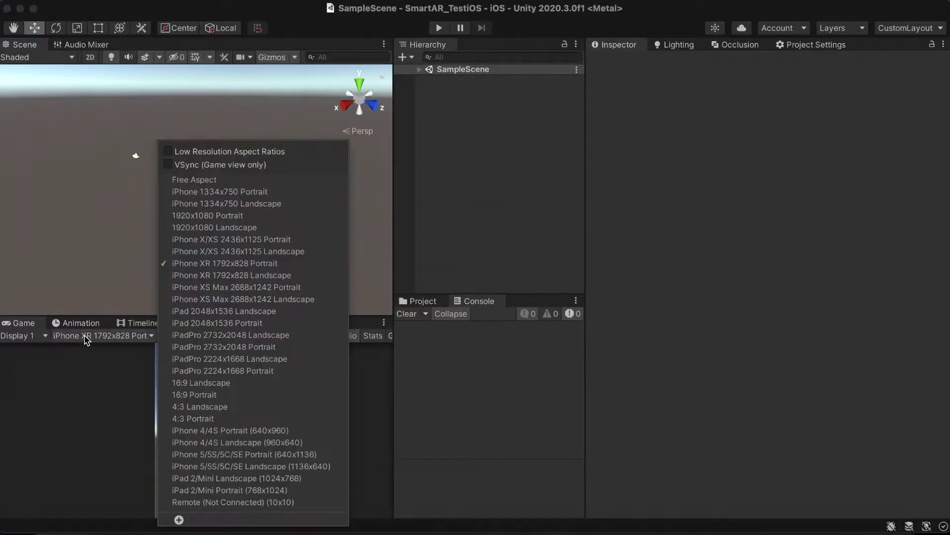
{"action": "left_click", "coordinate": [200, 275]}
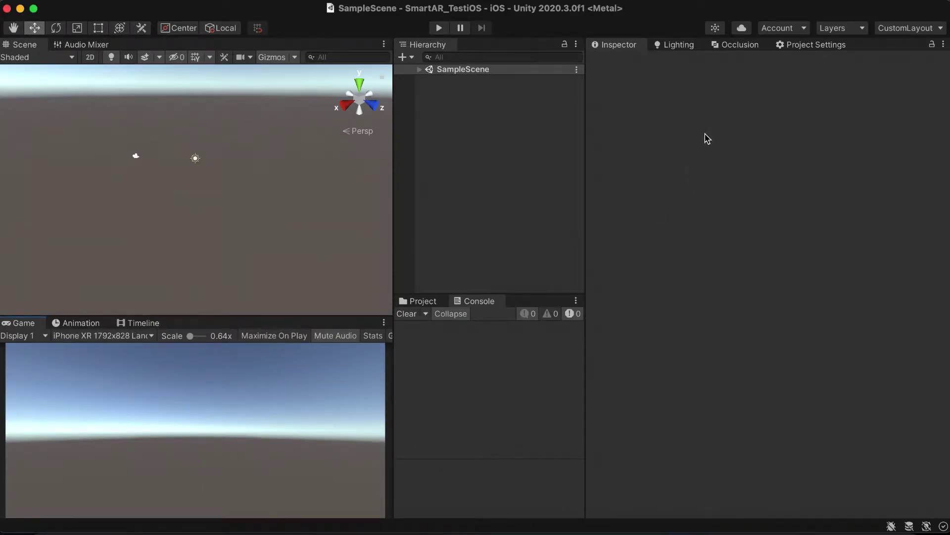
{"action": "left_click", "coordinate": [312, 0]}
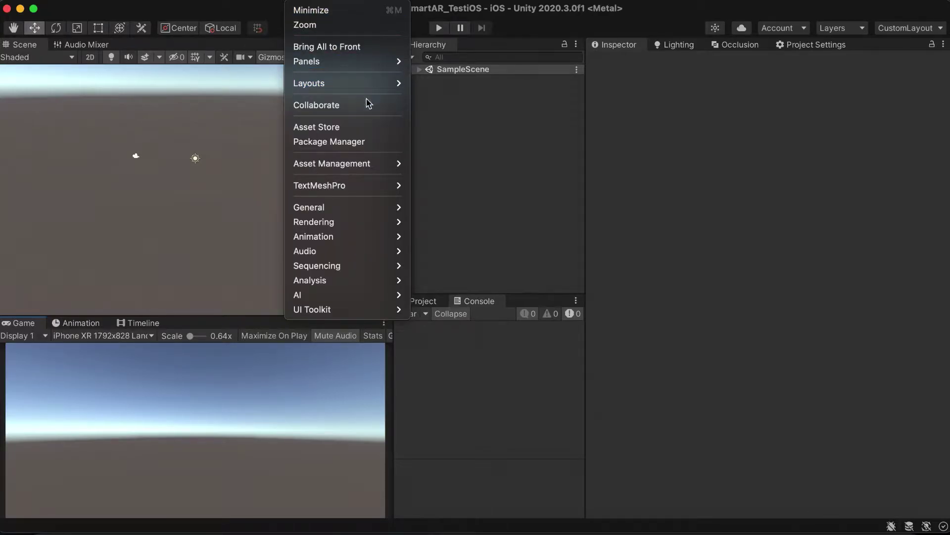
In Package Manager, list Unity Registry packages and install AR Foundation version 4.0.12
{"action": "left_click", "coordinate": [387, 145]}
{"action": "left_click_drag", "start_coordinate": [488, 147], "coordinate": [277, 84]}
{"action": "left_click", "coordinate": [271, 101]}
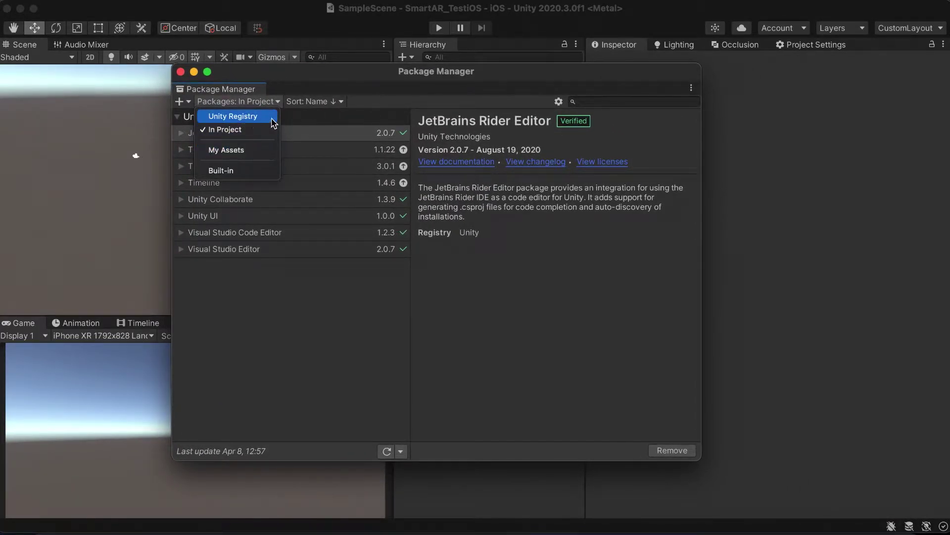
{"action": "left_click", "coordinate": [270, 118]}
{"action": "scroll", "coordinate": [267, 182], "scroll_direction": "down", "scroll_amount": 5}
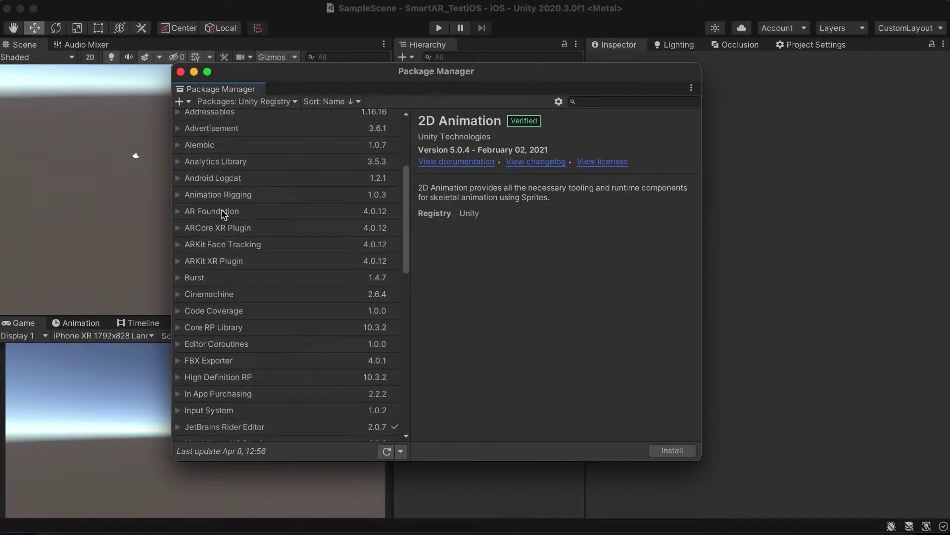
{"action": "left_click", "coordinate": [222, 213]}
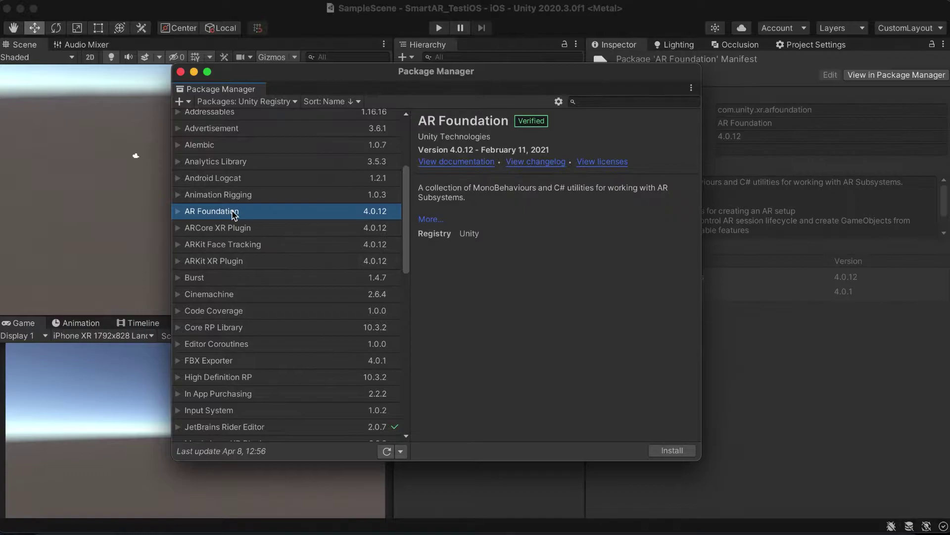
{"action": "left_click", "coordinate": [179, 212]}
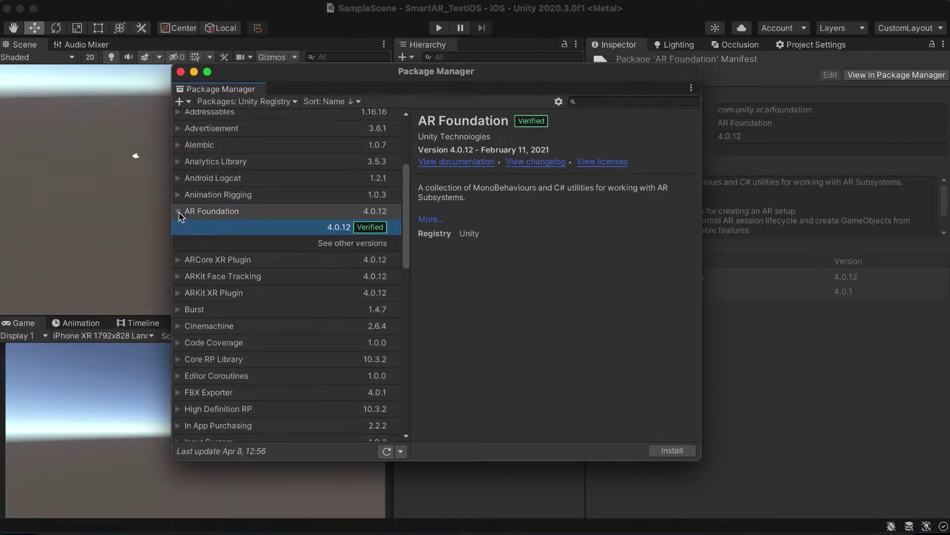
{"action": "left_click", "coordinate": [375, 242]}
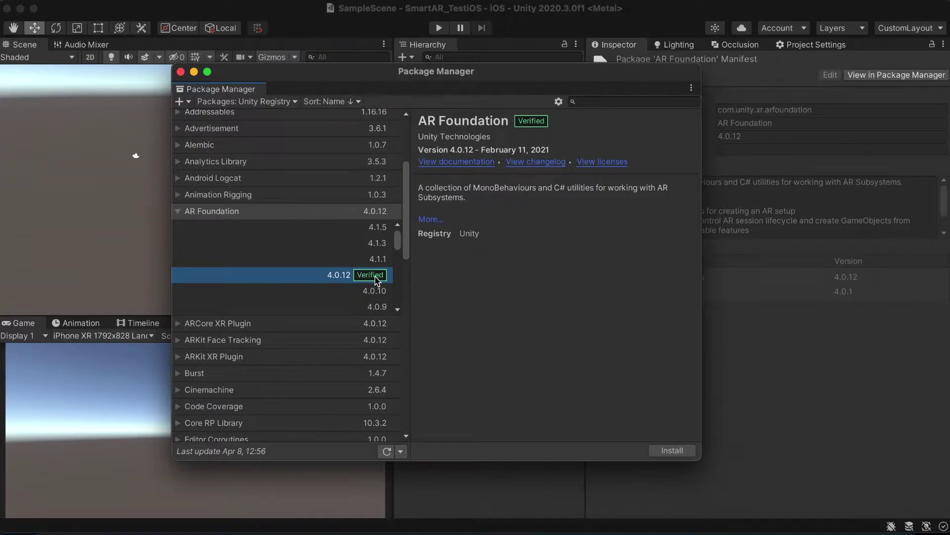
{"action": "left_click", "coordinate": [179, 212]}
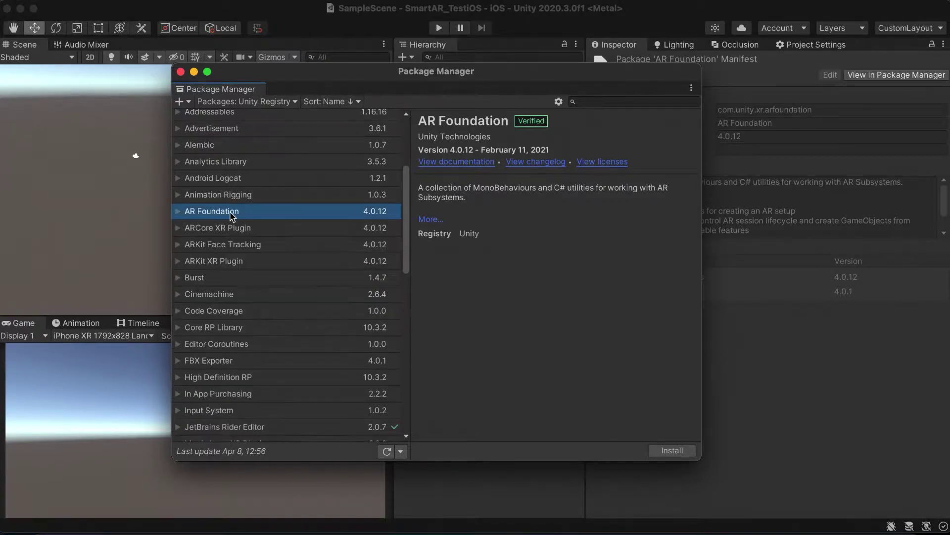
{"action": "left_click", "coordinate": [674, 450]}
Compare the ARKit and ARCore plugin details, then install ARKit XR Plugin 4.0.12
{"action": "left_click", "coordinate": [268, 263]}
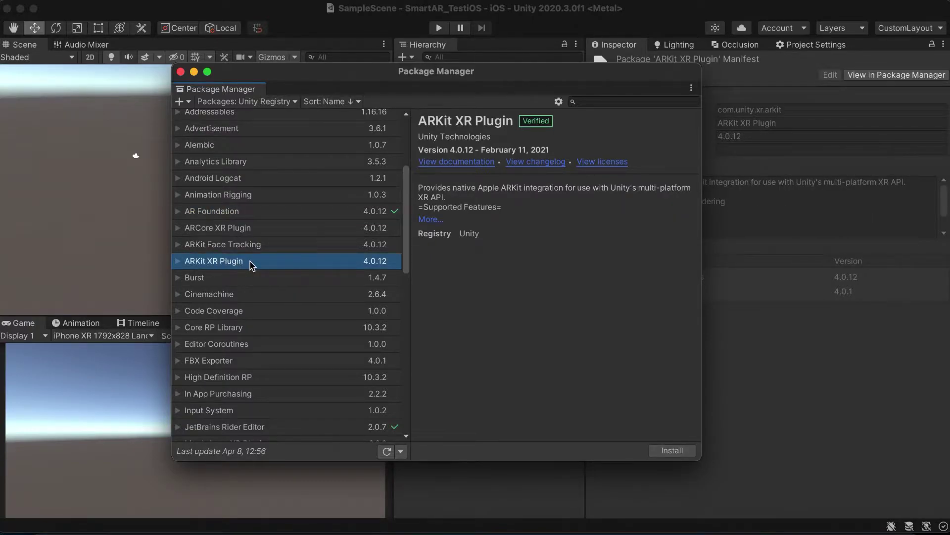
{"action": "left_click", "coordinate": [250, 230]}
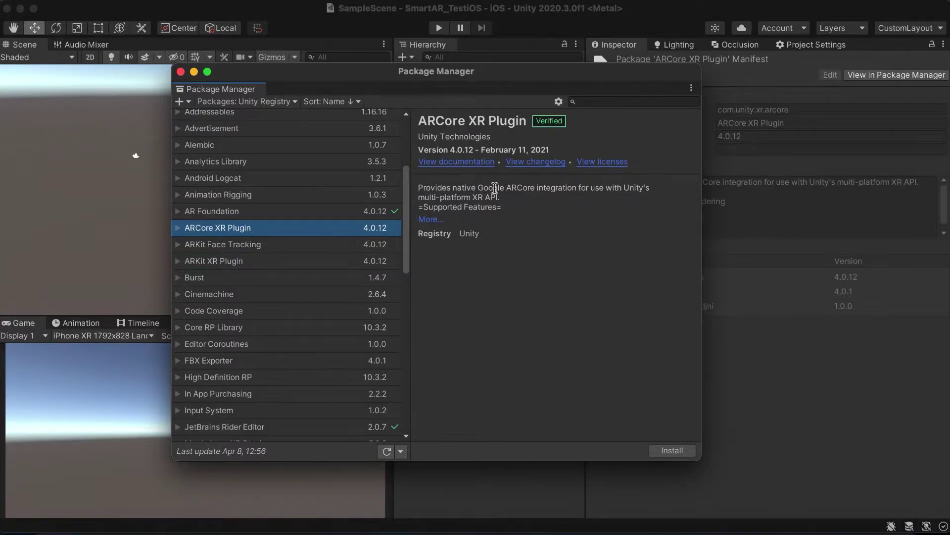
{"action": "left_click", "coordinate": [243, 266]}
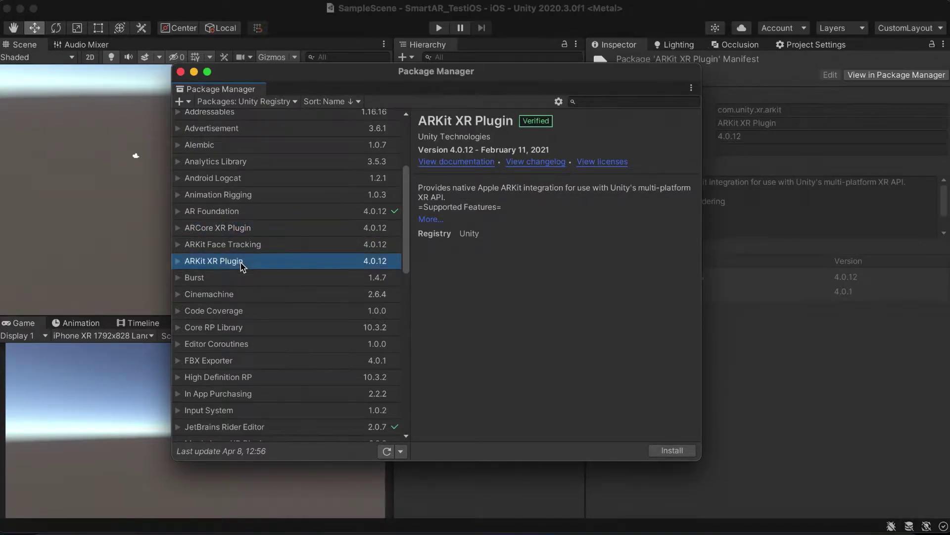
{"action": "triple_click", "coordinate": [481, 186]}
{"action": "left_click_drag", "start_coordinate": [478, 186], "coordinate": [501, 196]}
{"action": "left_click", "coordinate": [484, 189]}
{"action": "left_click", "coordinate": [178, 261]}
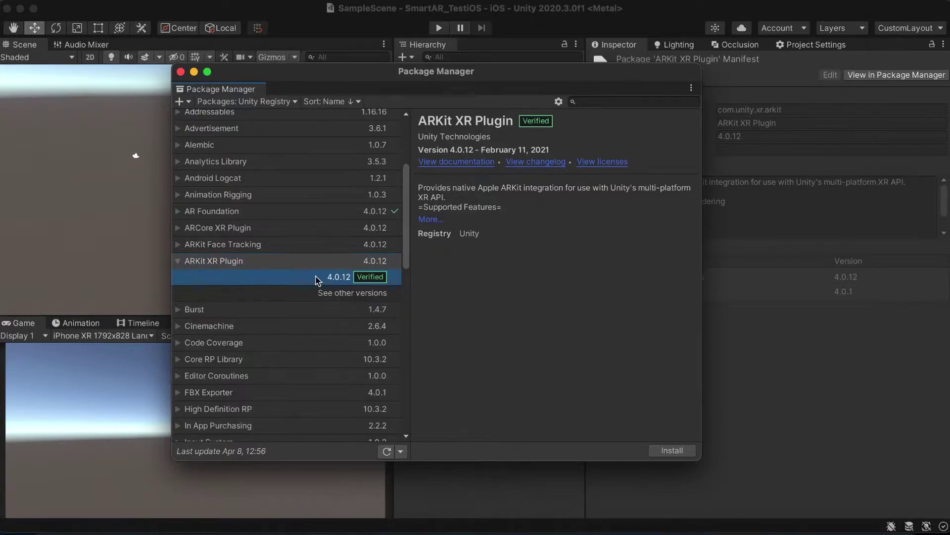
{"action": "left_click", "coordinate": [178, 262]}
{"action": "left_click", "coordinate": [670, 451]}
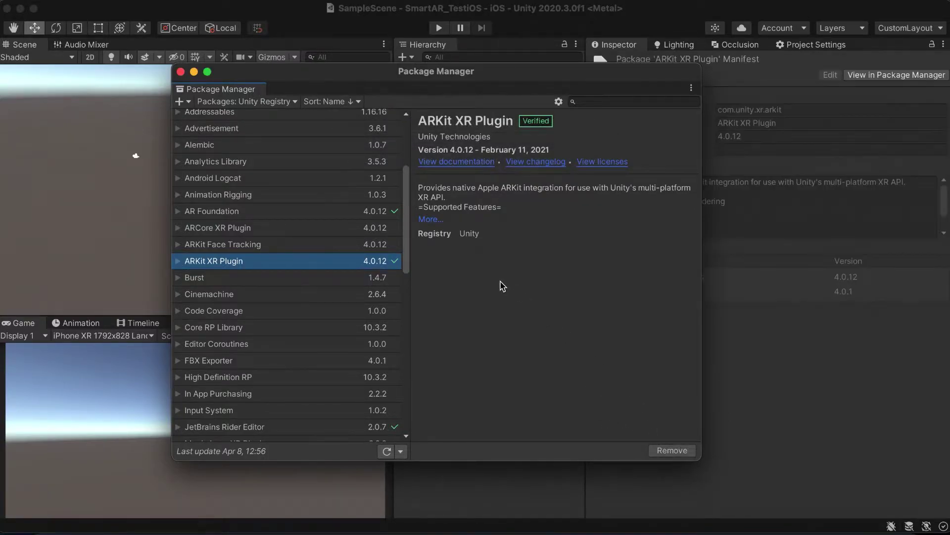
Close Package Manager and enable ARKit under XR Plug-in Management on the iOS tab
{"action": "left_click", "coordinate": [181, 72]}
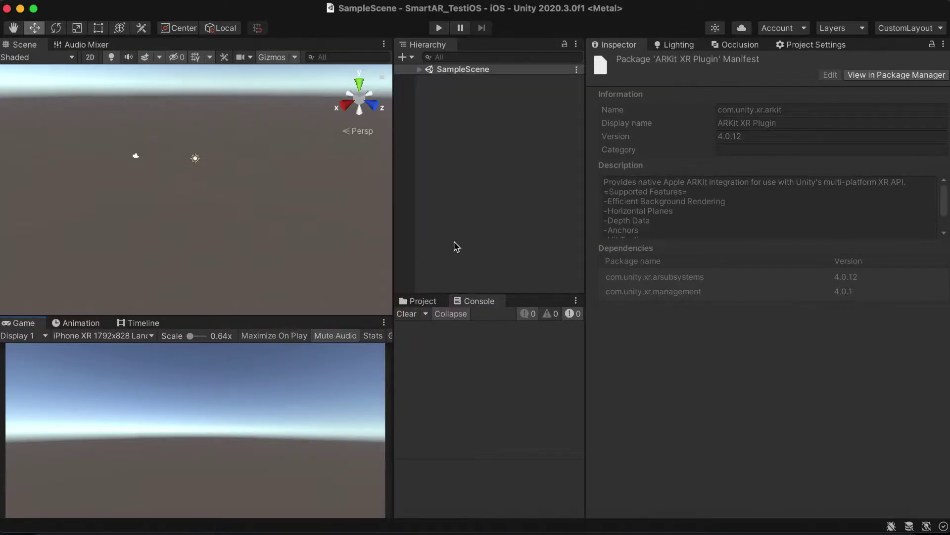
{"action": "left_click", "coordinate": [436, 301]}
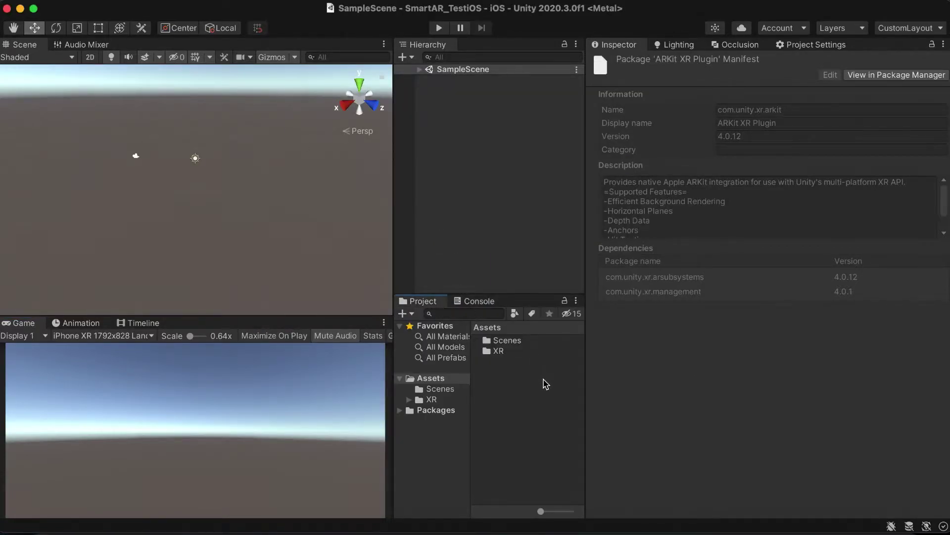
{"action": "left_click", "coordinate": [803, 48]}
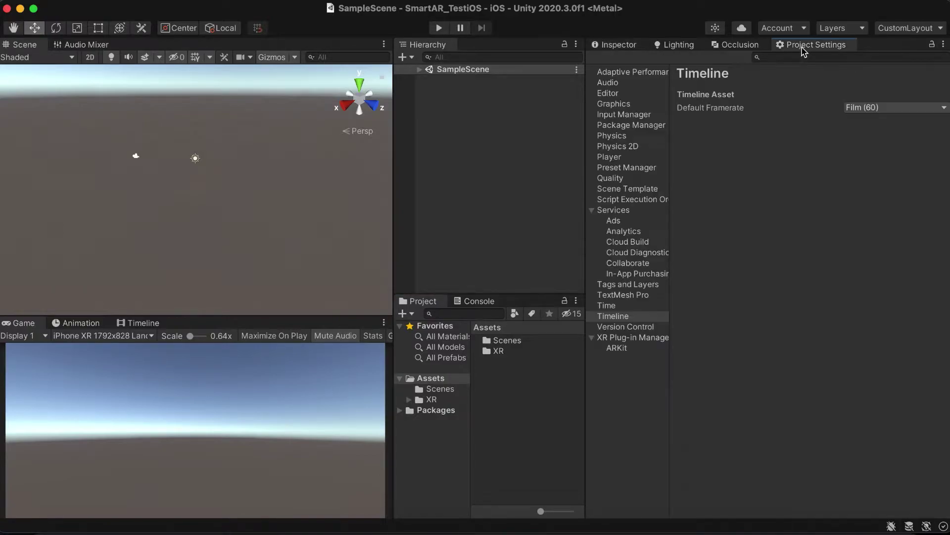
{"action": "left_click", "coordinate": [591, 210]}
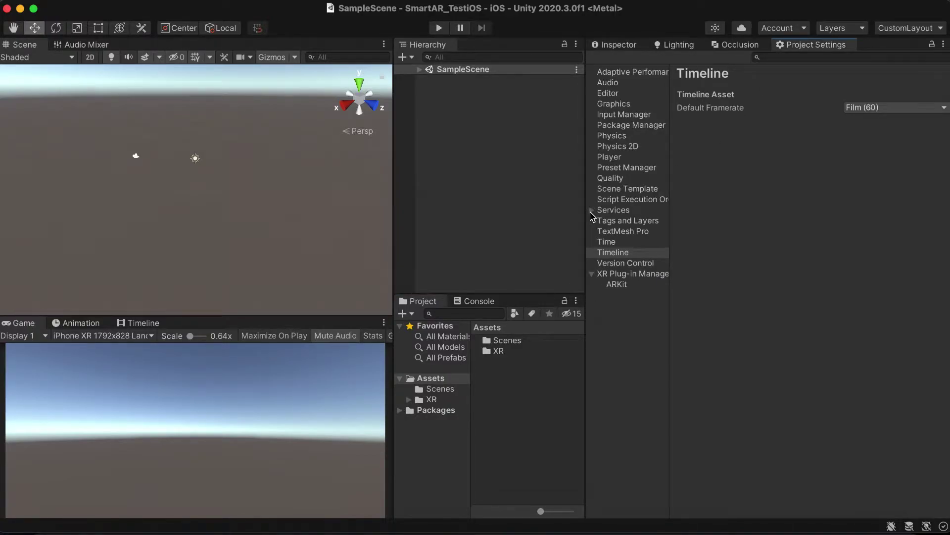
{"action": "left_click", "coordinate": [626, 276]}
{"action": "left_click", "coordinate": [625, 285]}
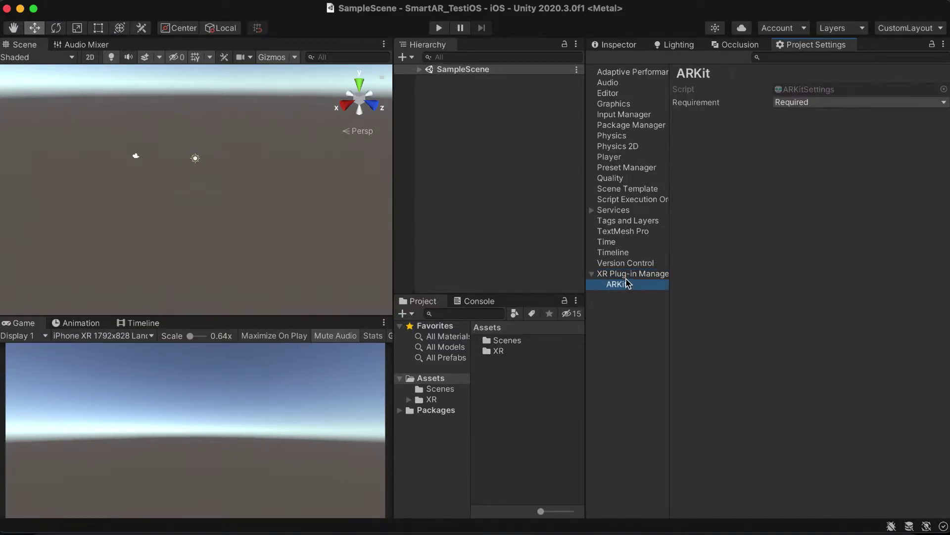
{"action": "left_click", "coordinate": [627, 276]}
{"action": "left_click", "coordinate": [688, 159]}
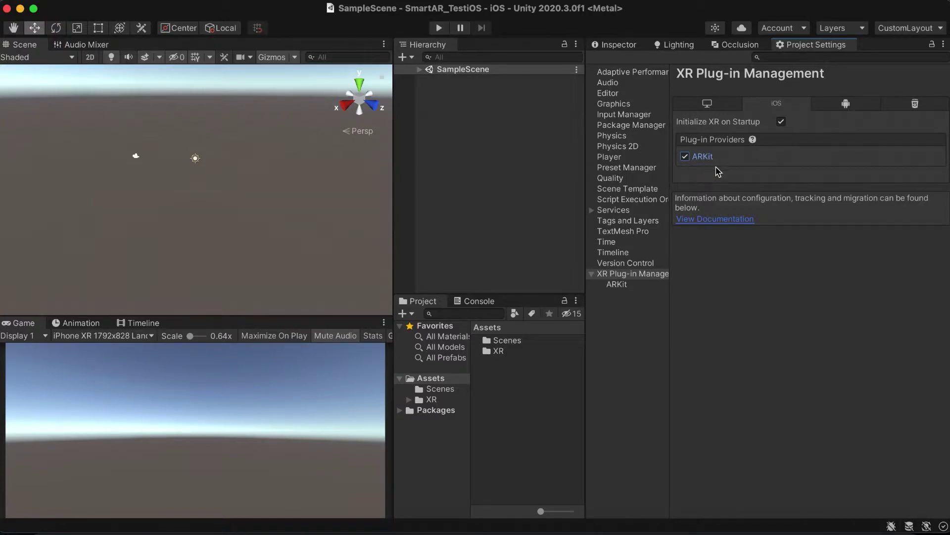
In the iOS Player Other Settings, turn off Multithreaded Rendering
{"action": "left_click", "coordinate": [617, 157]}
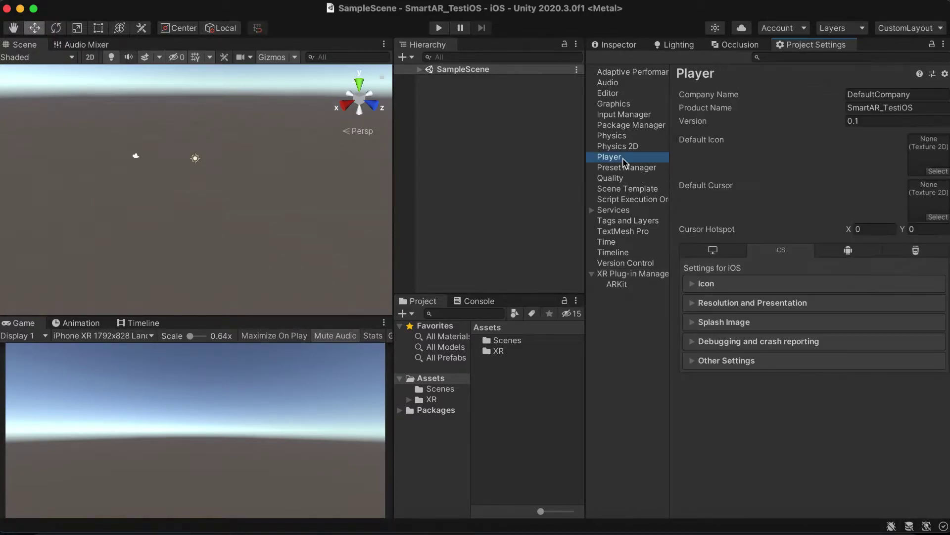
{"action": "left_click", "coordinate": [748, 359]}
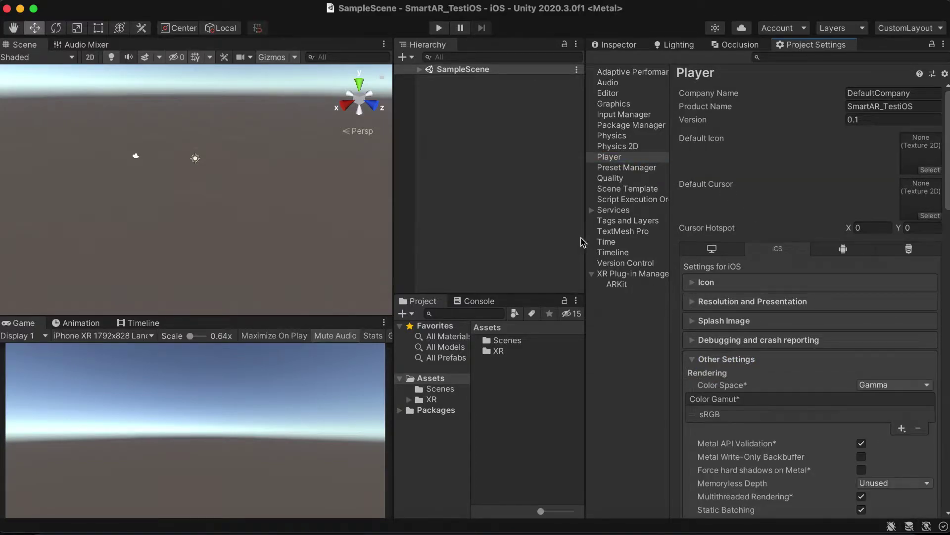
{"action": "left_click_drag", "start_coordinate": [586, 236], "coordinate": [499, 233]}
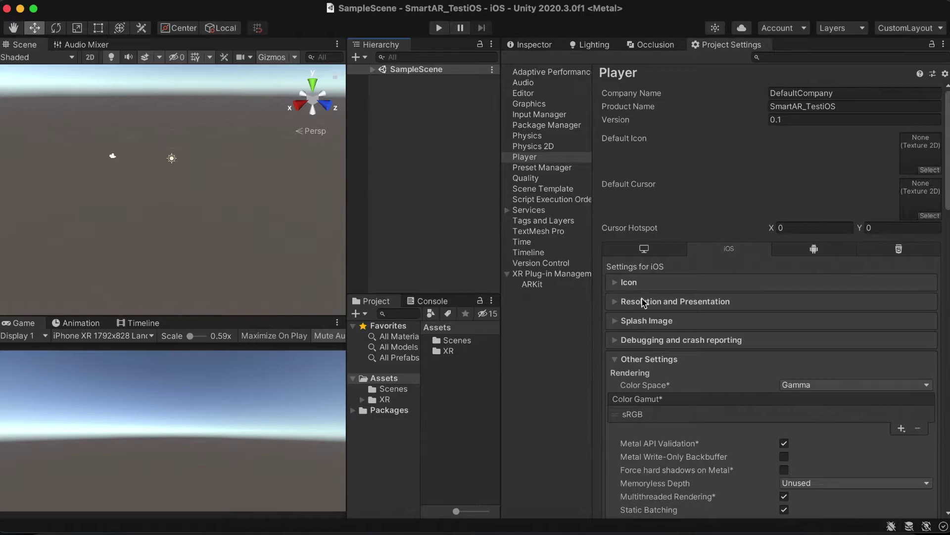
{"action": "scroll", "coordinate": [763, 302], "scroll_direction": "down", "scroll_amount": 5}
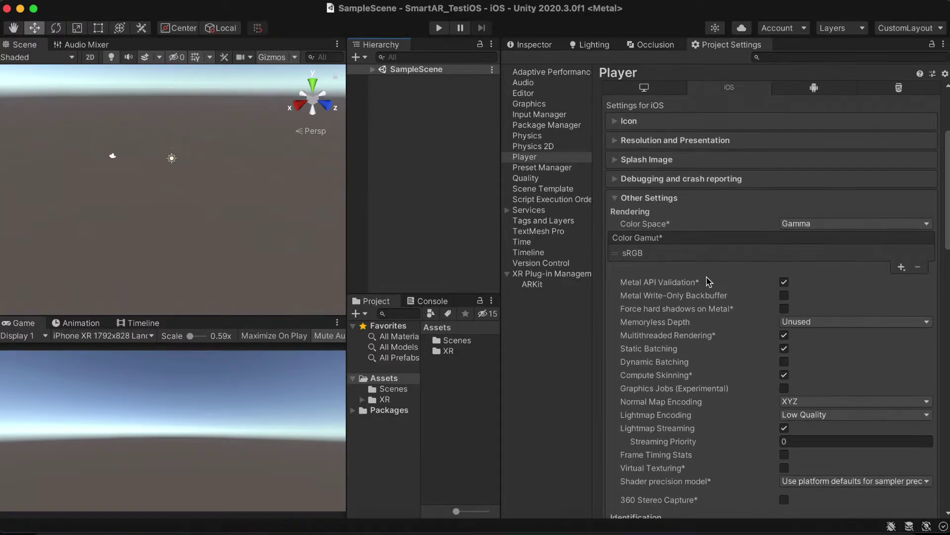
{"action": "scroll", "coordinate": [703, 283], "scroll_direction": "down", "scroll_amount": 1}
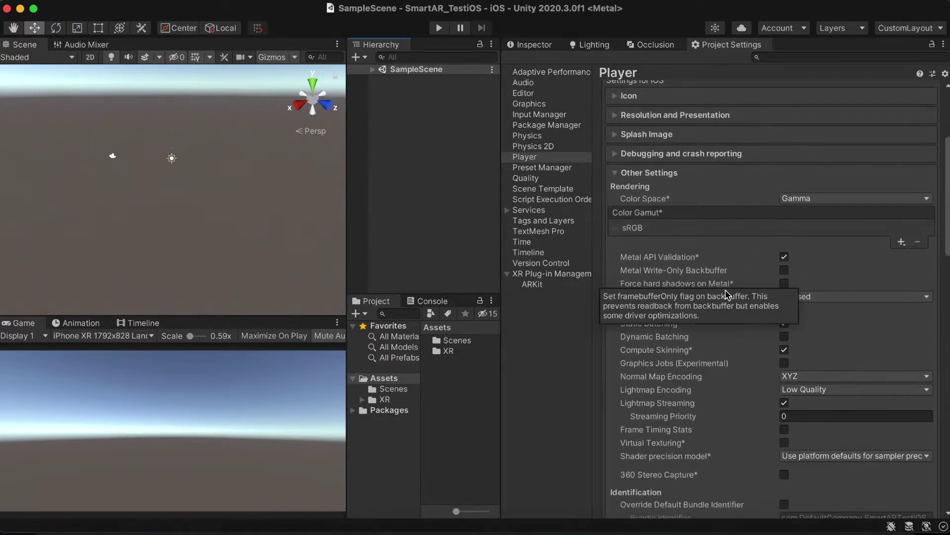
{"action": "scroll", "coordinate": [725, 317], "scroll_direction": "down", "scroll_amount": 1}
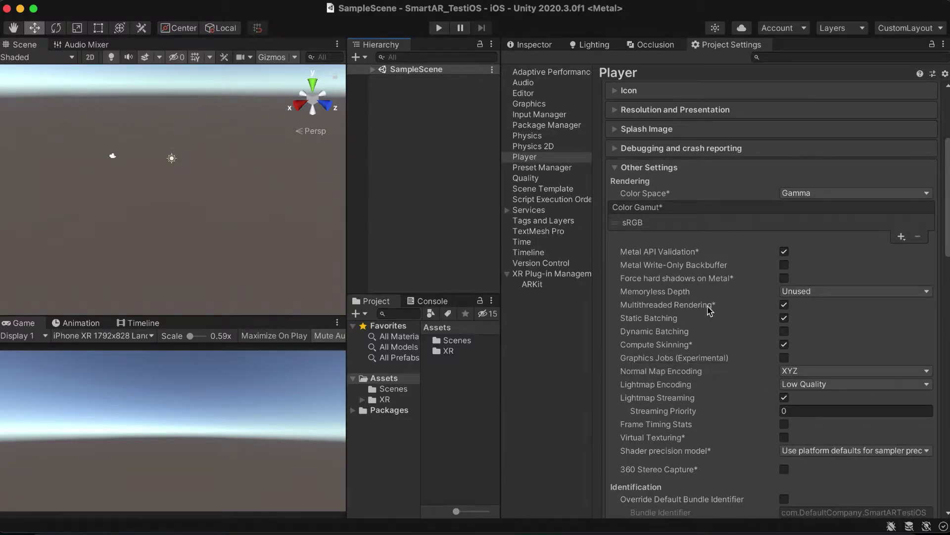
{"action": "left_click", "coordinate": [784, 305]}
Enable Automatically Sign for iOS builds, then review the remaining Other Settings
{"action": "scroll", "coordinate": [759, 310], "scroll_direction": "down", "scroll_amount": 5}
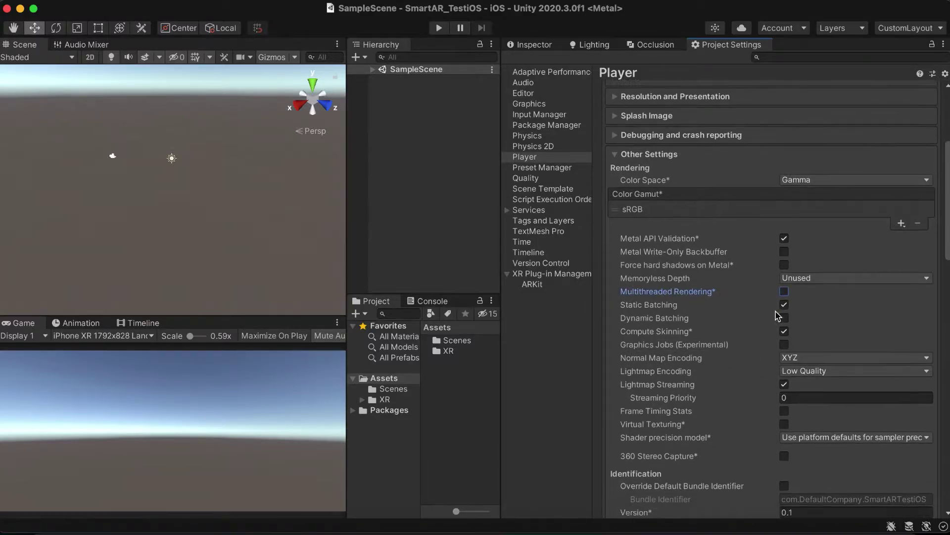
{"action": "scroll", "coordinate": [765, 304], "scroll_direction": "down", "scroll_amount": 4}
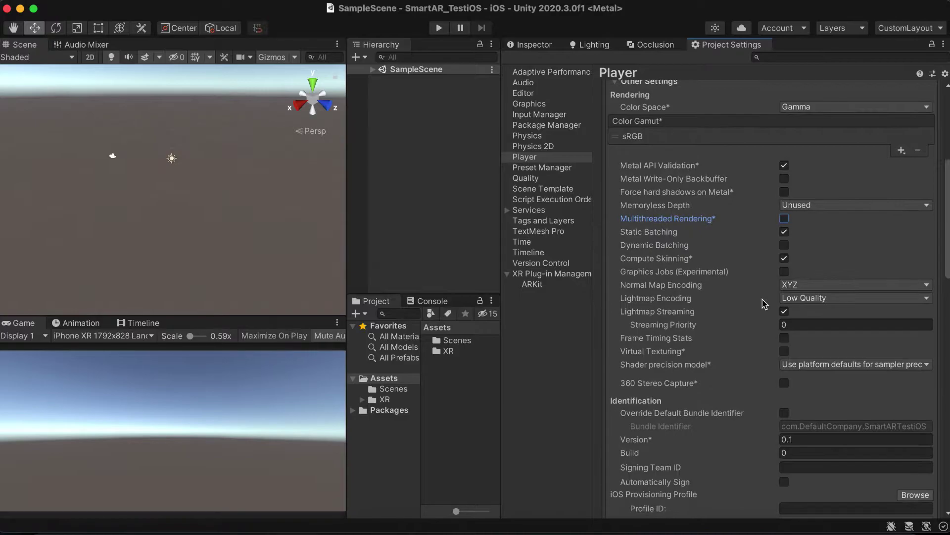
{"action": "scroll", "coordinate": [765, 304], "scroll_direction": "down", "scroll_amount": 5}
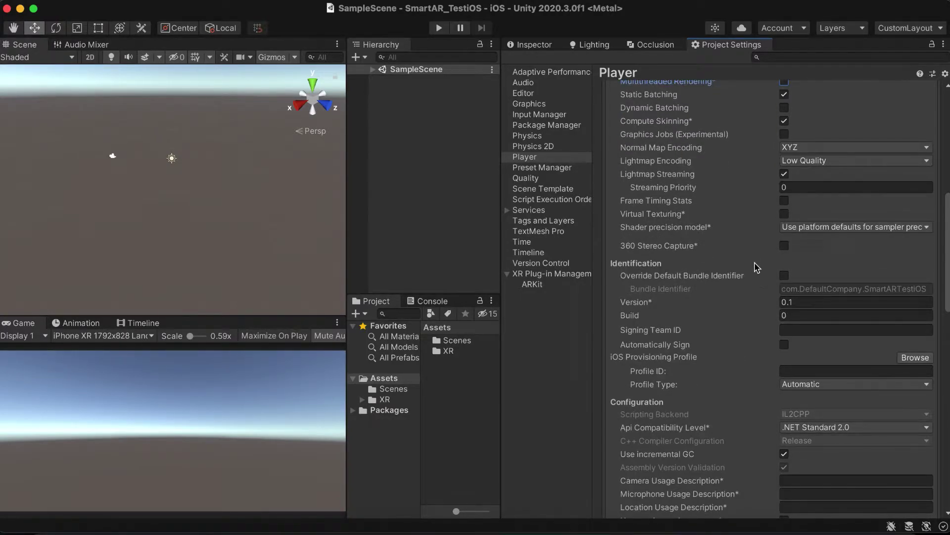
{"action": "scroll", "coordinate": [765, 304], "scroll_direction": "down", "scroll_amount": 3}
{"action": "left_click", "coordinate": [795, 293]}
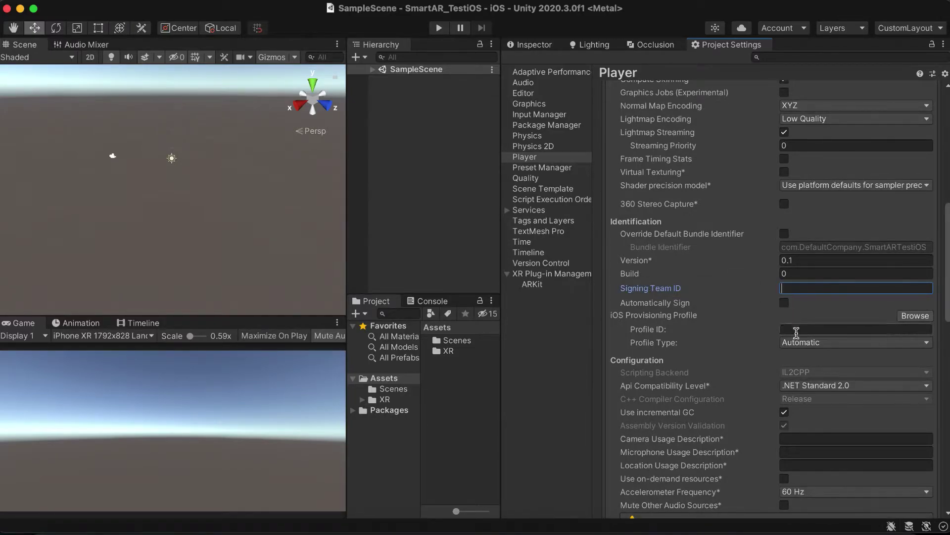
{"action": "left_click", "coordinate": [786, 303]}
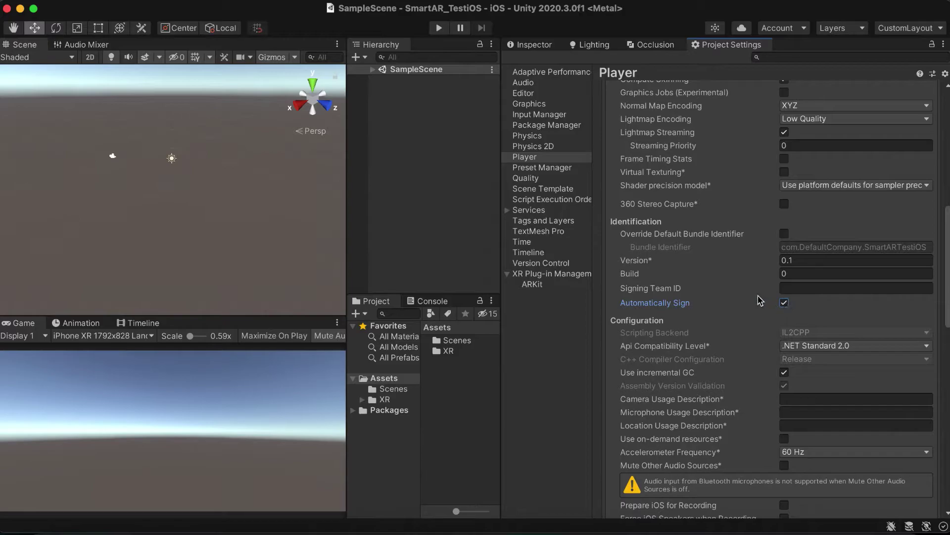
{"action": "scroll", "coordinate": [761, 301], "scroll_direction": "down", "scroll_amount": 2}
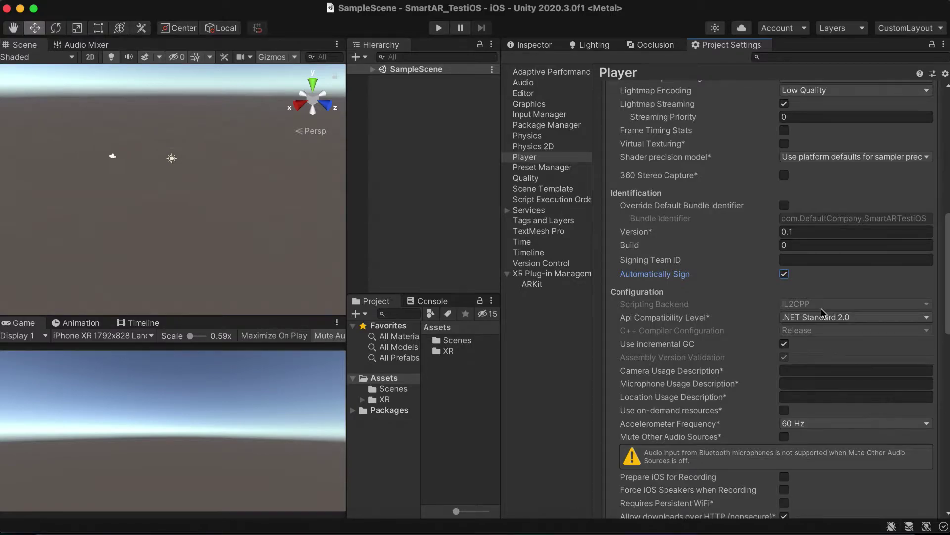
{"action": "scroll", "coordinate": [823, 312], "scroll_direction": "down", "scroll_amount": 5}
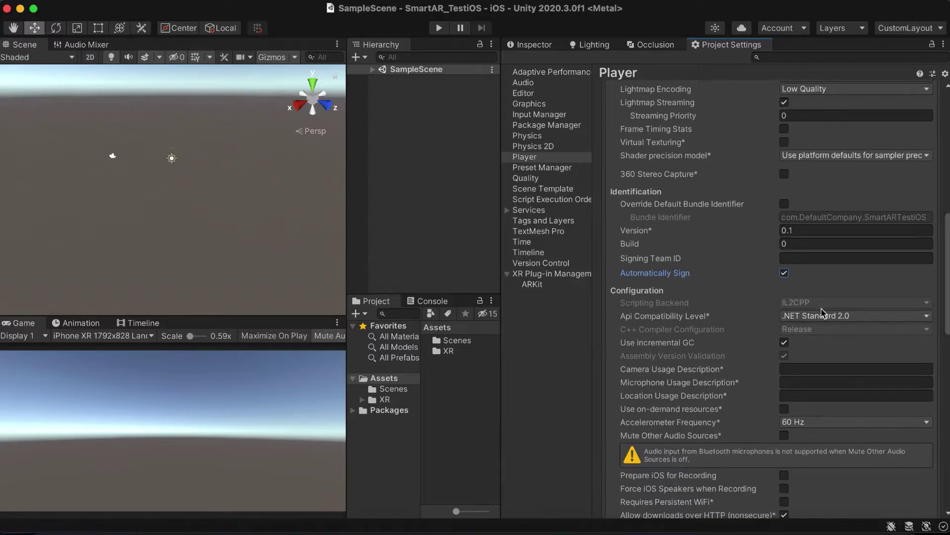
{"action": "scroll", "coordinate": [780, 310], "scroll_direction": "down", "scroll_amount": 2}
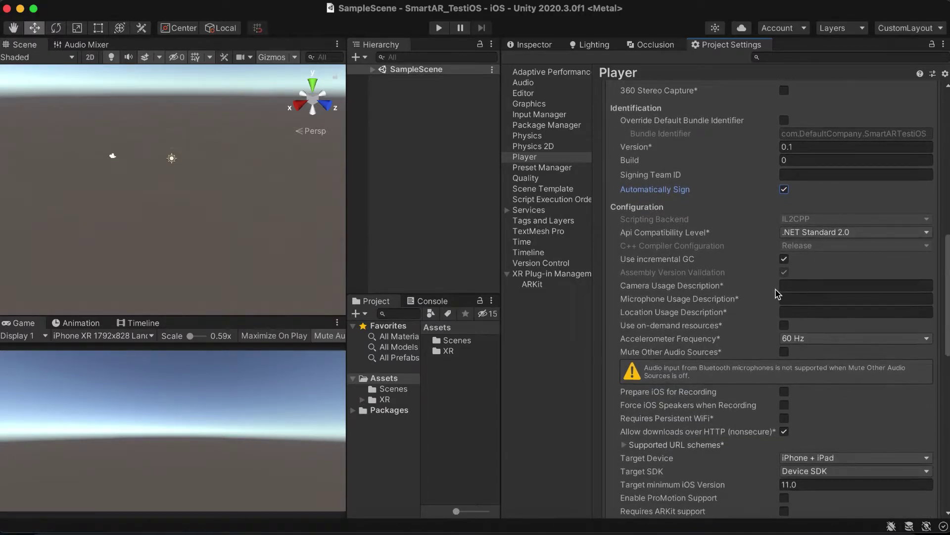
Set the camera usage description to 'Please allow camera for using AR' and microphone to 'Please allow mic for using AR'
{"action": "left_click", "coordinate": [782, 287]}
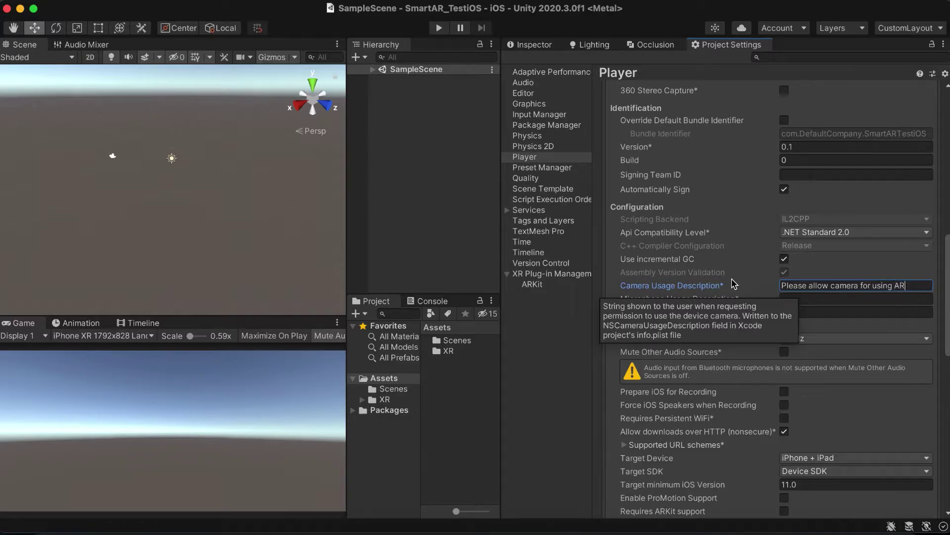
{"action": "key", "text": "super+a"}
{"action": "key", "text": "super+c"}
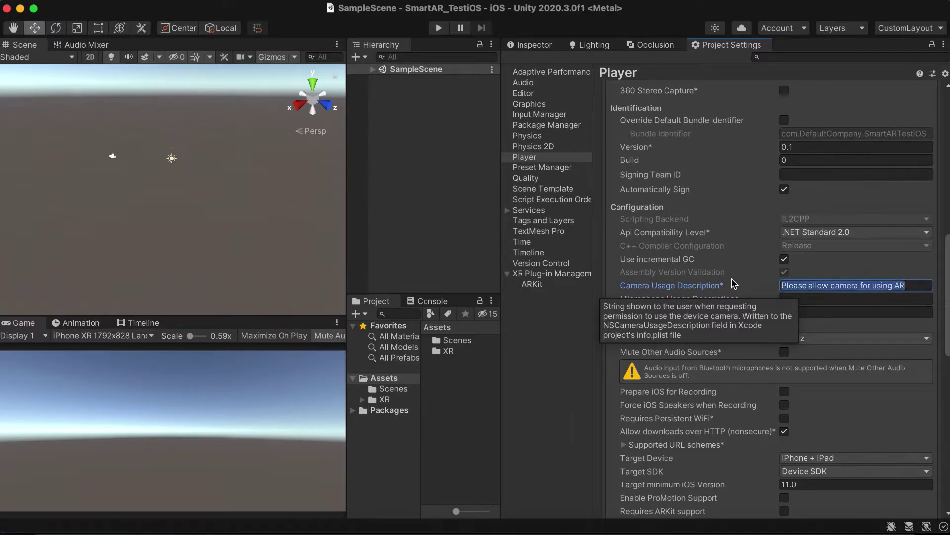
{"action": "left_click", "coordinate": [854, 300]}
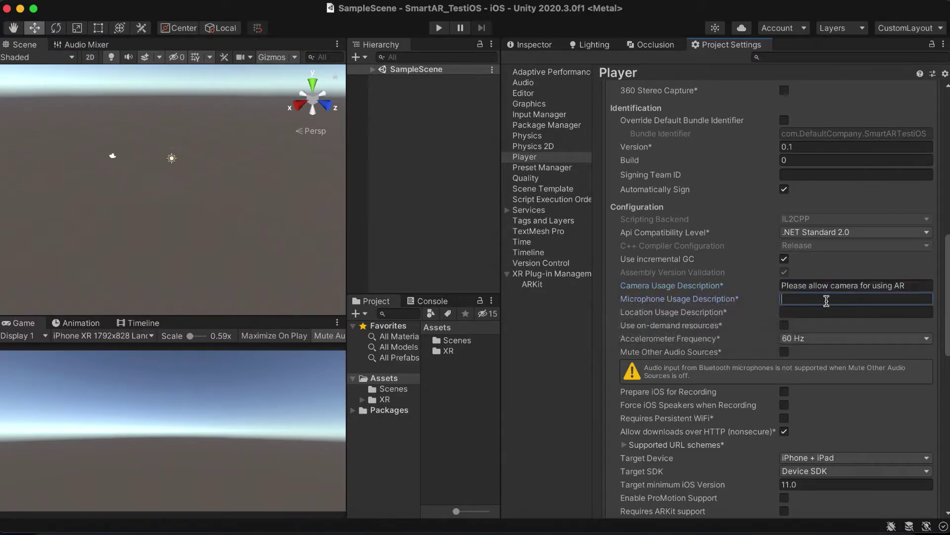
{"action": "key", "text": "super+v"}
{"action": "left_click_drag", "start_coordinate": [858, 299], "coordinate": [830, 299]}
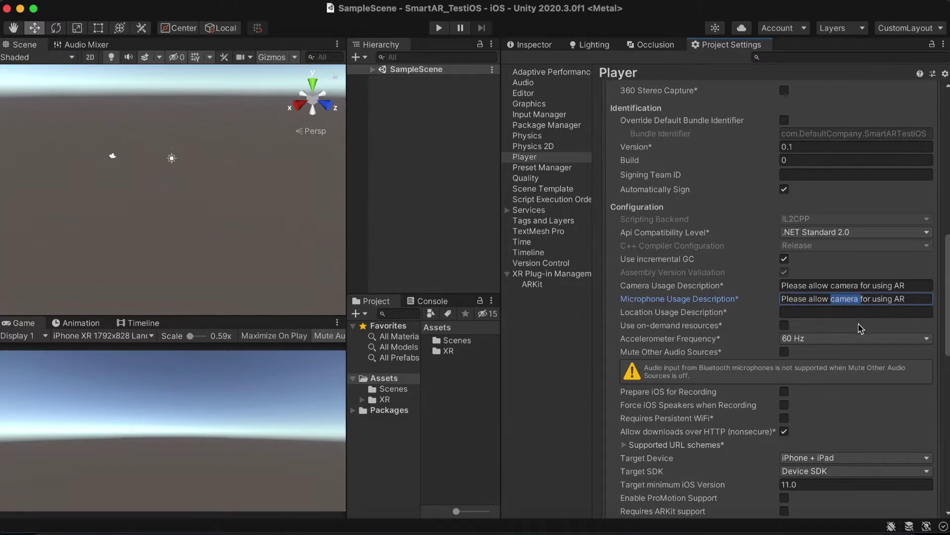
{"action": "type", "text": "mic"}
Set the location usage description to 'Please allow locations for using AR'
{"action": "left_click", "coordinate": [861, 312]}
{"action": "key", "text": "super+v"}
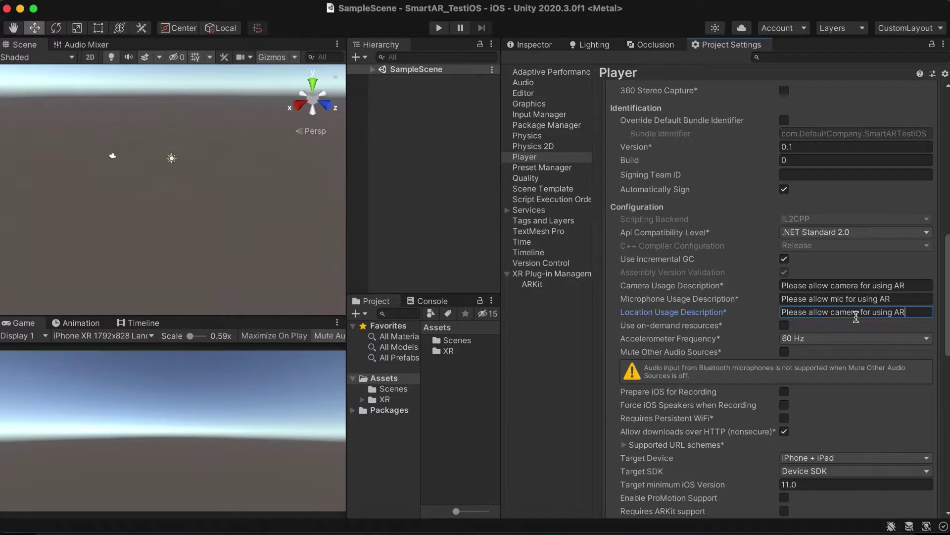
{"action": "left_click", "coordinate": [860, 312]}
{"action": "key", "text": "Left"}
{"action": "key", "text": "Left"}
{"action": "key", "text": "Left"}
{"action": "key", "text": "Left"}
{"action": "key", "text": "Left"}
{"action": "key", "text": "Left"}
{"action": "key", "text": "BackSpace"}
{"action": "key", "text": "BackSpace"}
{"action": "key", "text": "BackSpace"}
{"action": "key", "text": "BackSpace"}
{"action": "key", "text": "BackSpace"}
{"action": "key", "text": "BackSpace"}
{"action": "type", "text": "locations"}
{"action": "left_click", "coordinate": [714, 353]}
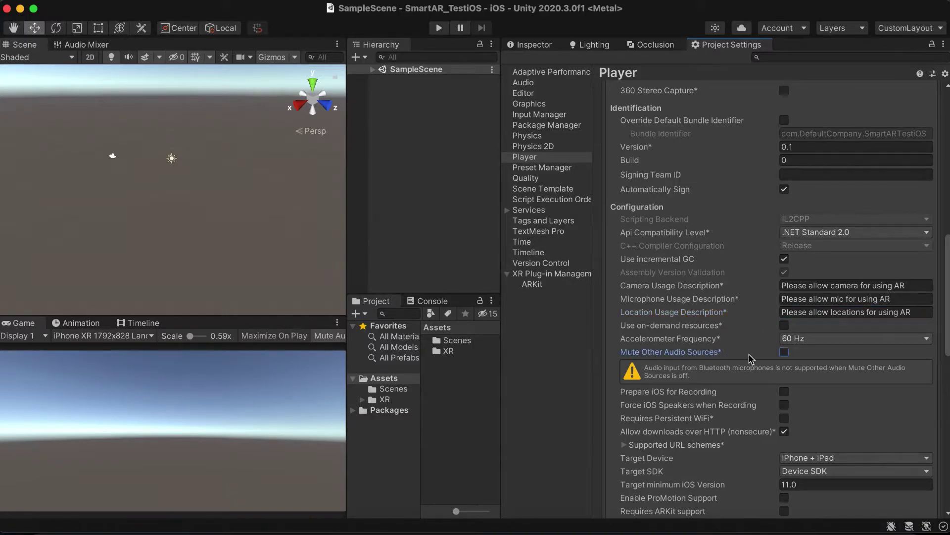
Turn on Mute Other Audio Sources in the iOS Player settings
{"action": "left_click", "coordinate": [786, 354]}
{"action": "scroll", "coordinate": [772, 341], "scroll_direction": "down", "scroll_amount": 5}
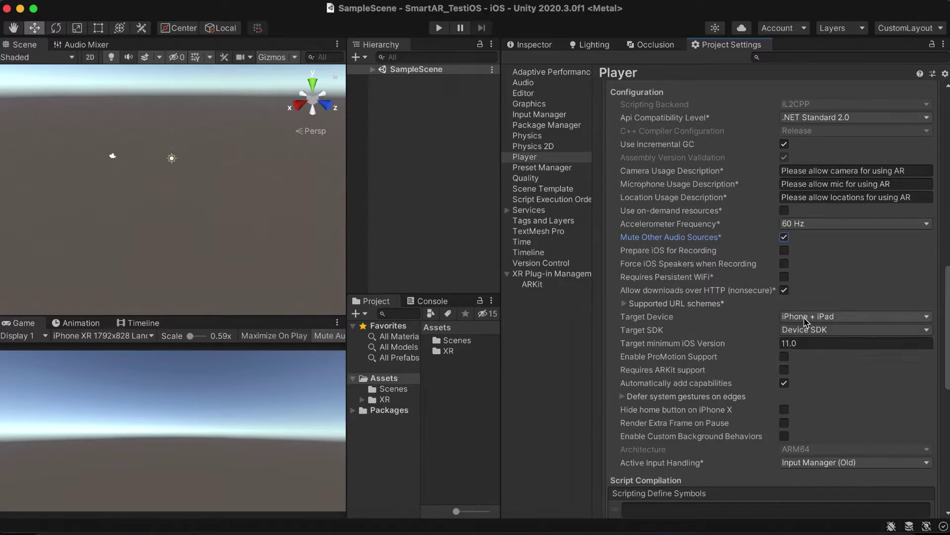
{"action": "scroll", "coordinate": [760, 312], "scroll_direction": "down", "scroll_amount": 5}
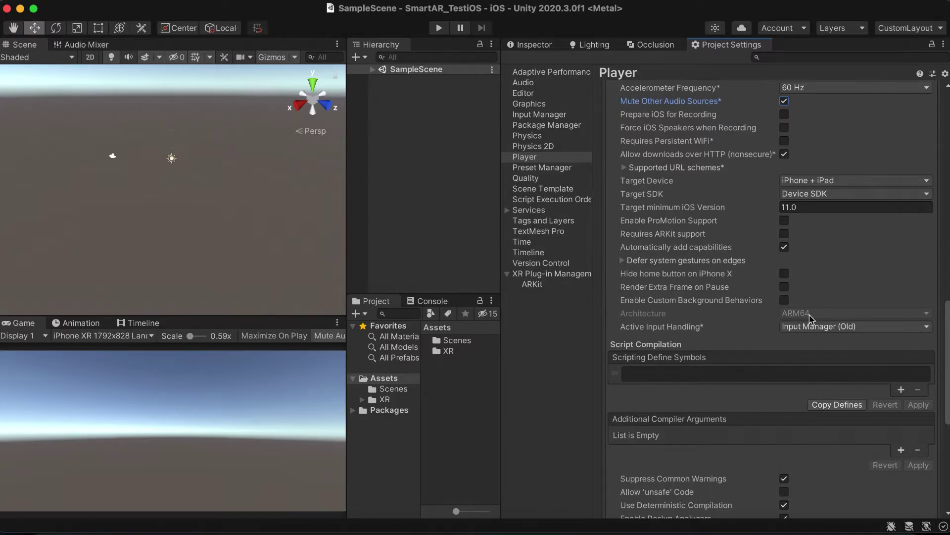
{"action": "scroll", "coordinate": [760, 314], "scroll_direction": "down", "scroll_amount": 12}
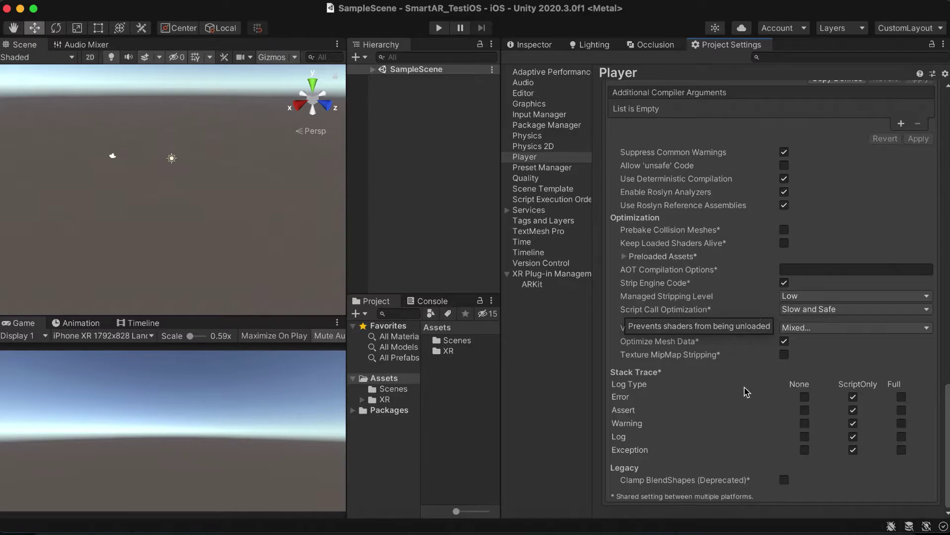
{"action": "scroll", "coordinate": [737, 362], "scroll_direction": "up", "scroll_amount": 8}
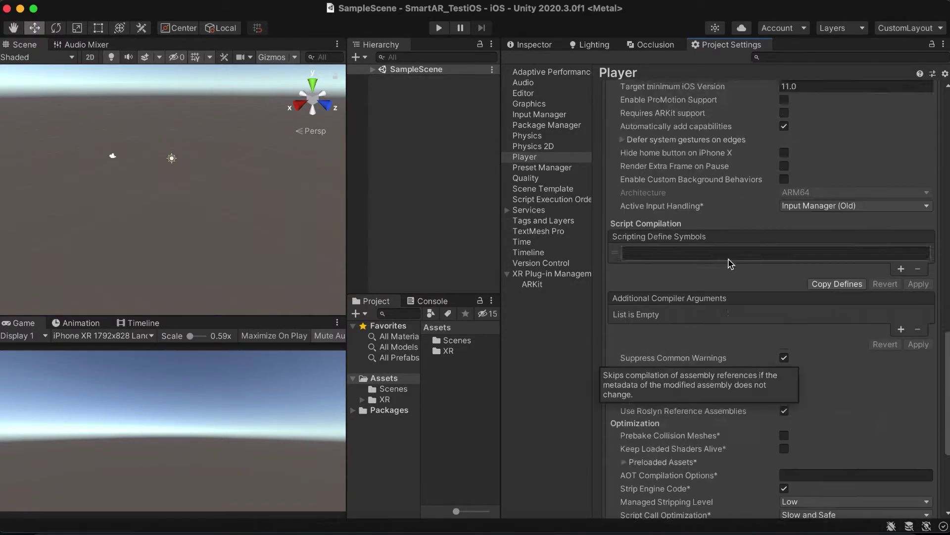
{"action": "scroll", "coordinate": [731, 263], "scroll_direction": "up", "scroll_amount": 20}
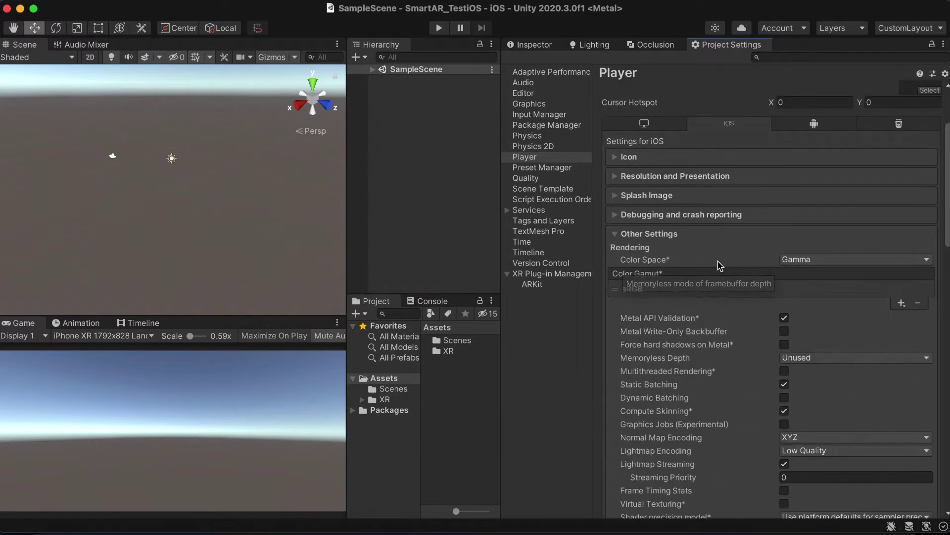
Collapse Other Settings, widen the editor panels, and confirm importing the SmartAR package
{"action": "left_click", "coordinate": [678, 234]}
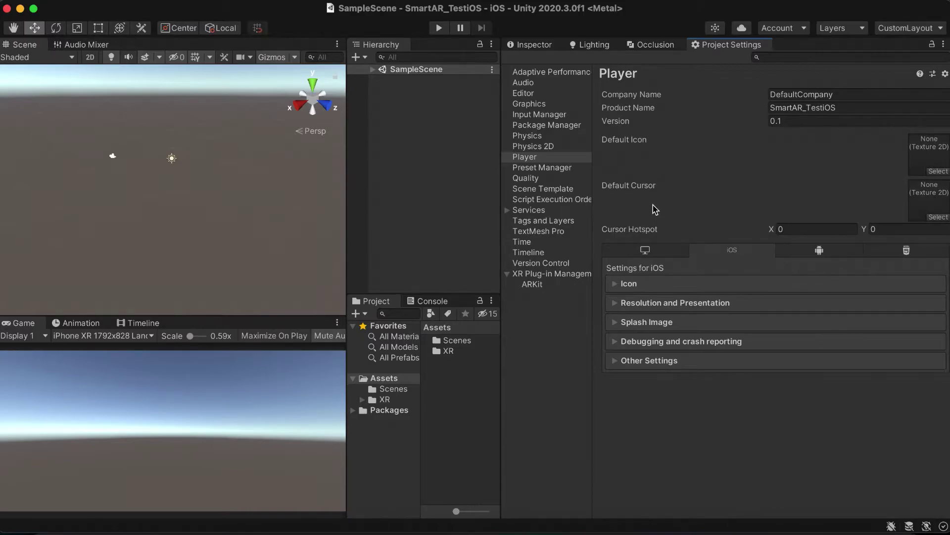
{"action": "left_click_drag", "start_coordinate": [500, 200], "coordinate": [648, 198]}
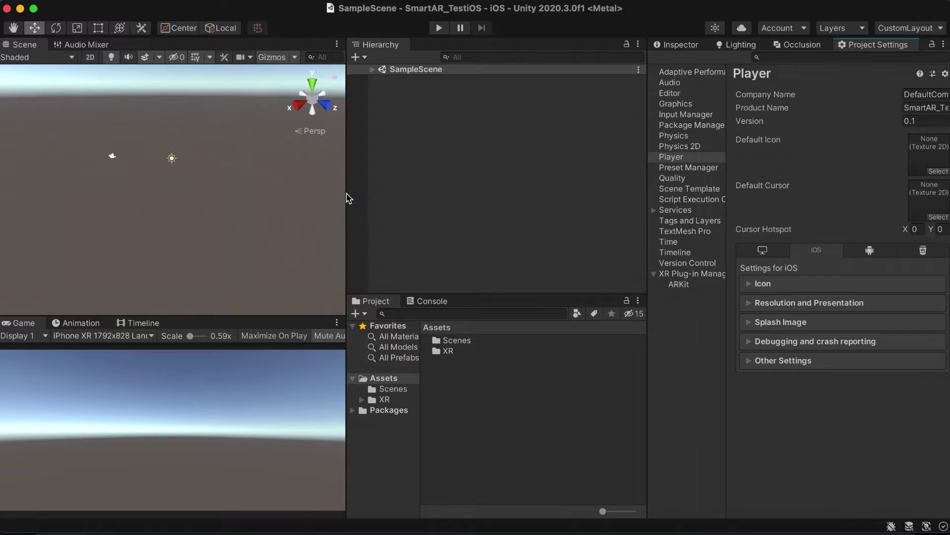
{"action": "left_click_drag", "start_coordinate": [347, 198], "coordinate": [440, 197]}
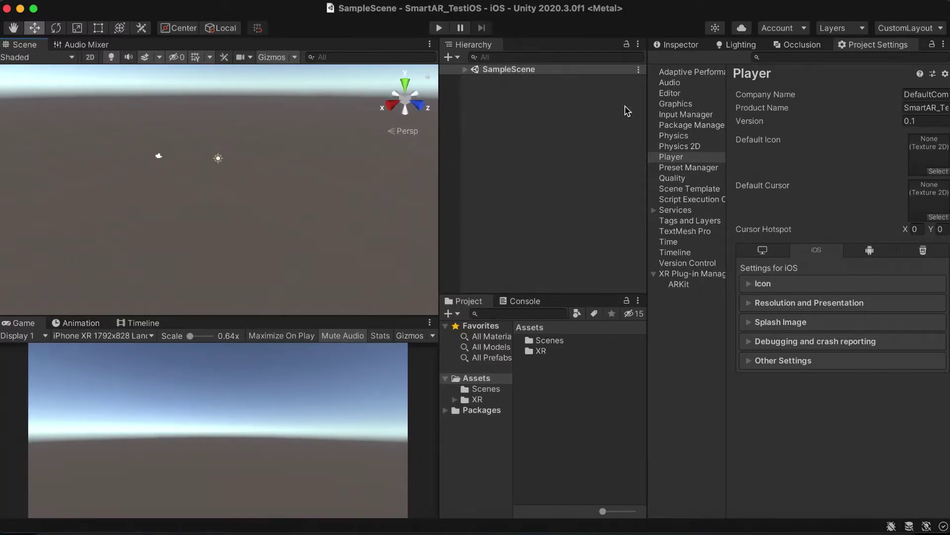
{"action": "left_click", "coordinate": [679, 45]}
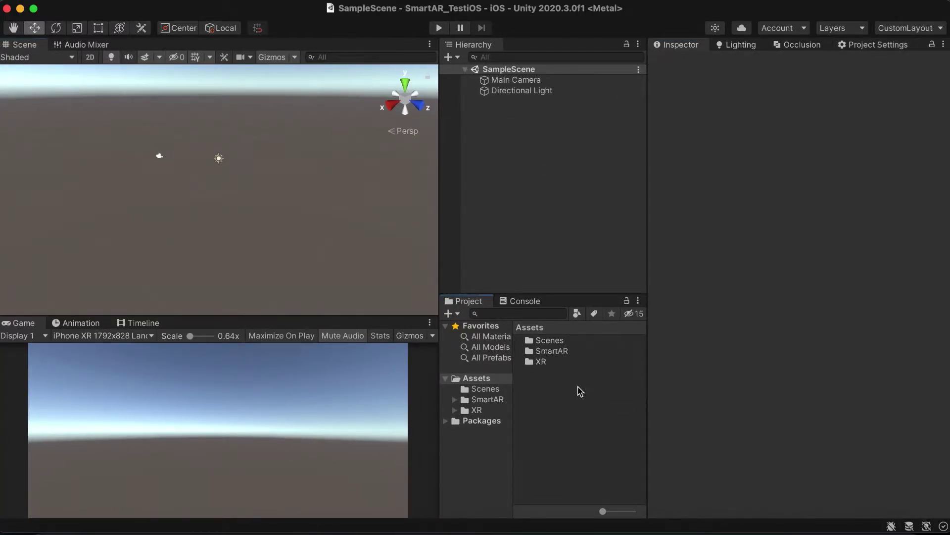
Open SmartBotScene from Assets/SmartAR/Examples/Scenes and enlarge the Game preview
{"action": "double_click", "coordinate": [552, 351]}
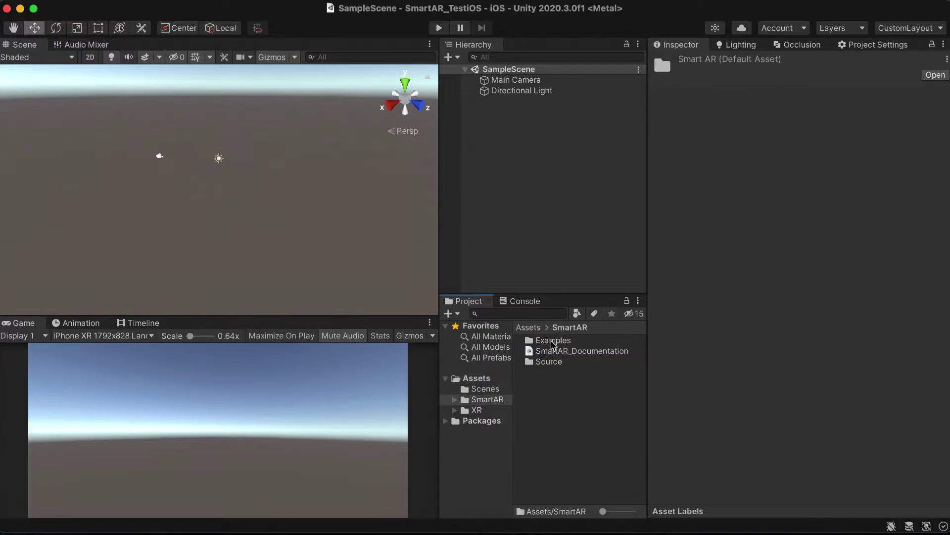
{"action": "double_click", "coordinate": [552, 341]}
{"action": "double_click", "coordinate": [551, 351]}
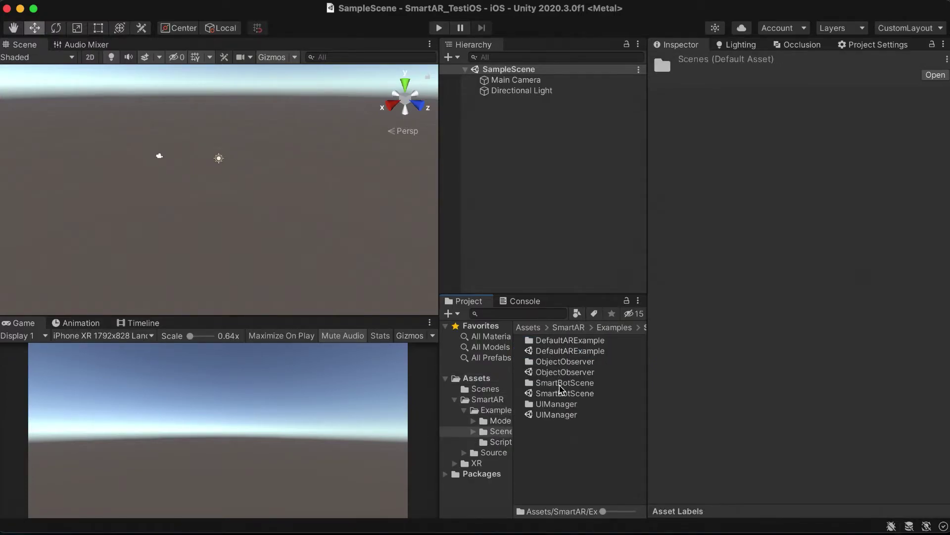
{"action": "double_click", "coordinate": [564, 395]}
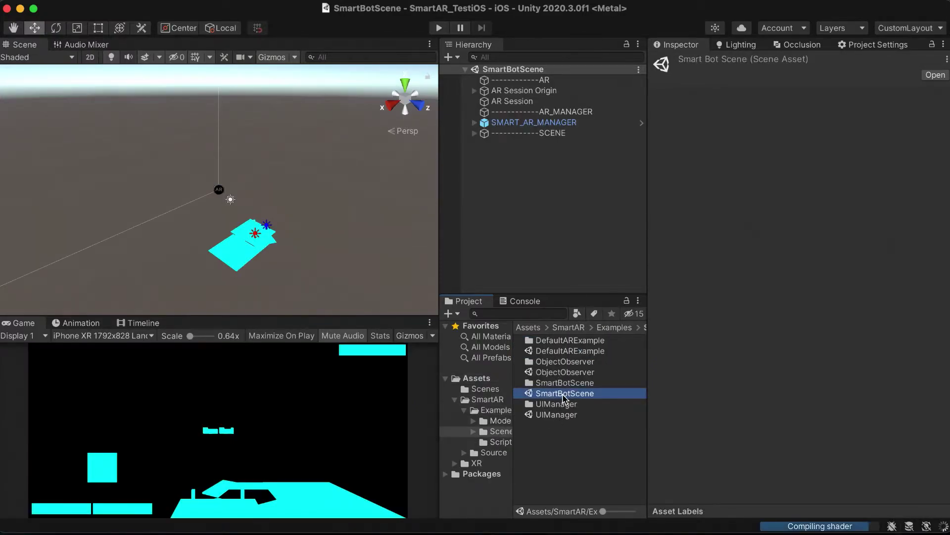
{"action": "left_click_drag", "start_coordinate": [418, 317], "coordinate": [415, 295]}
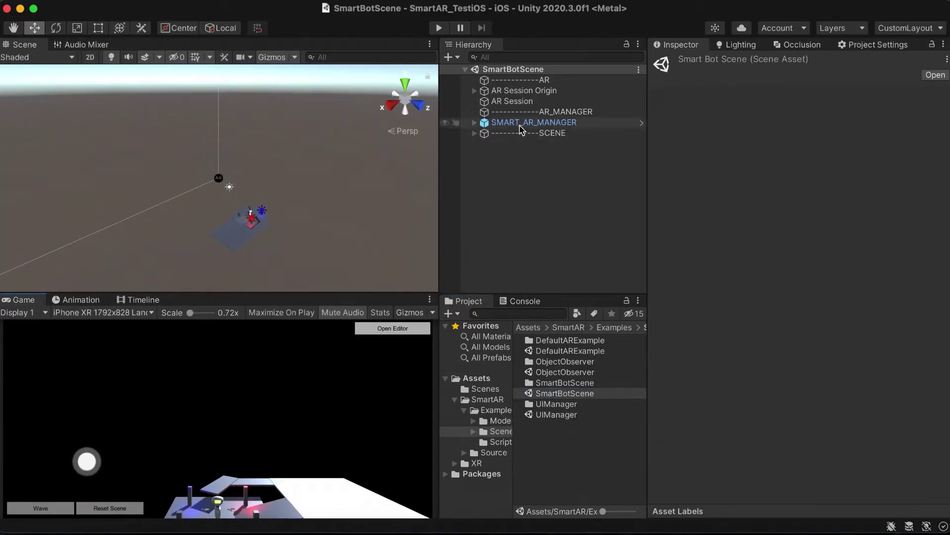
Add SmartBotScene to Build Settings, build for iOS, and open Unity-iPhone.xcodeproj in Xcode
{"action": "left_click", "coordinate": [78, 0]}
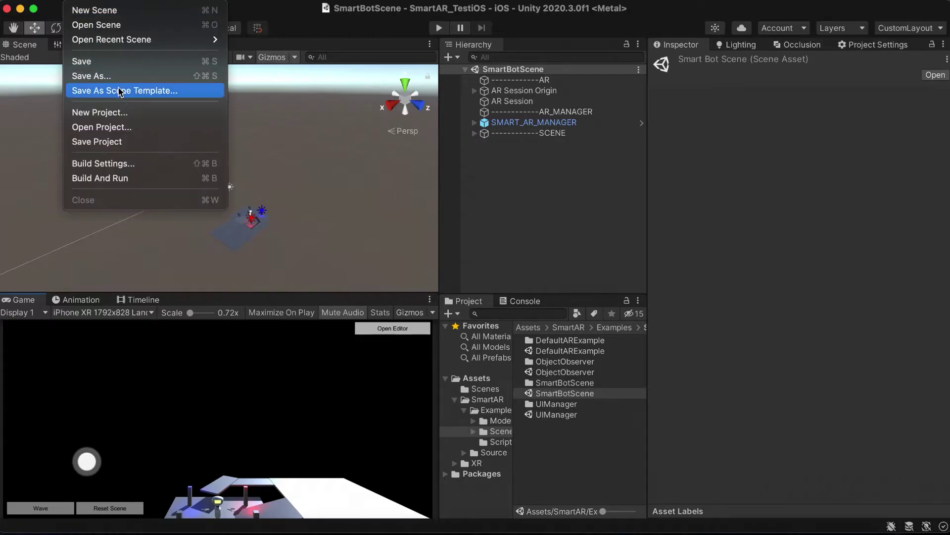
{"action": "left_click", "coordinate": [128, 161]}
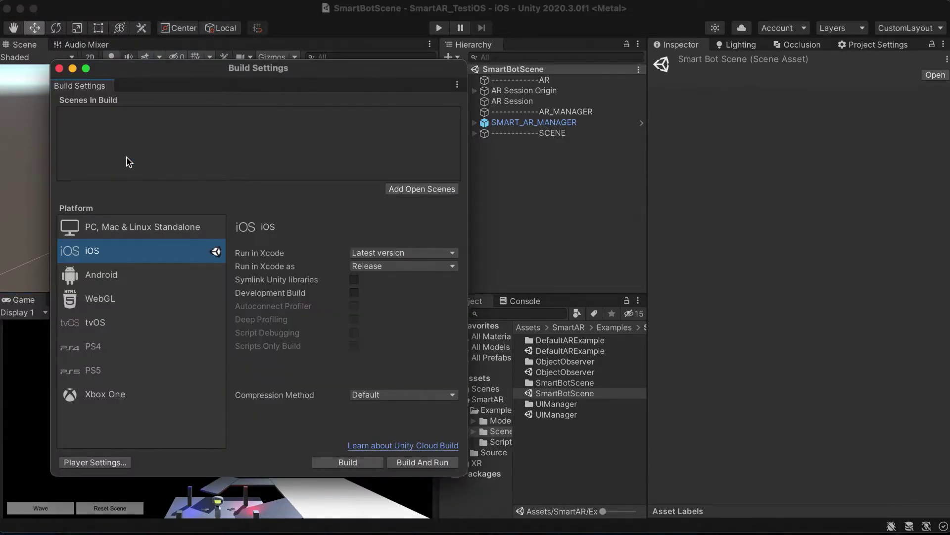
{"action": "left_click", "coordinate": [409, 188]}
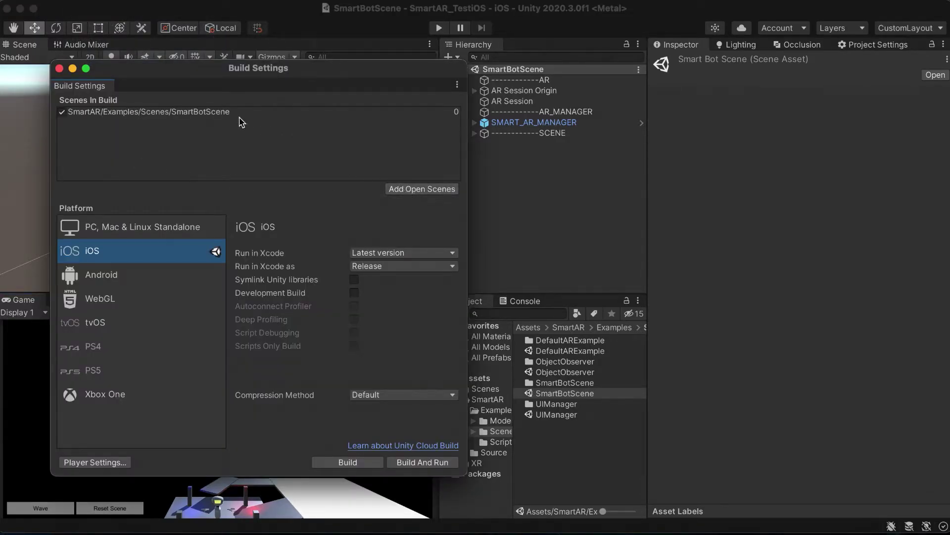
{"action": "left_click", "coordinate": [348, 462]}
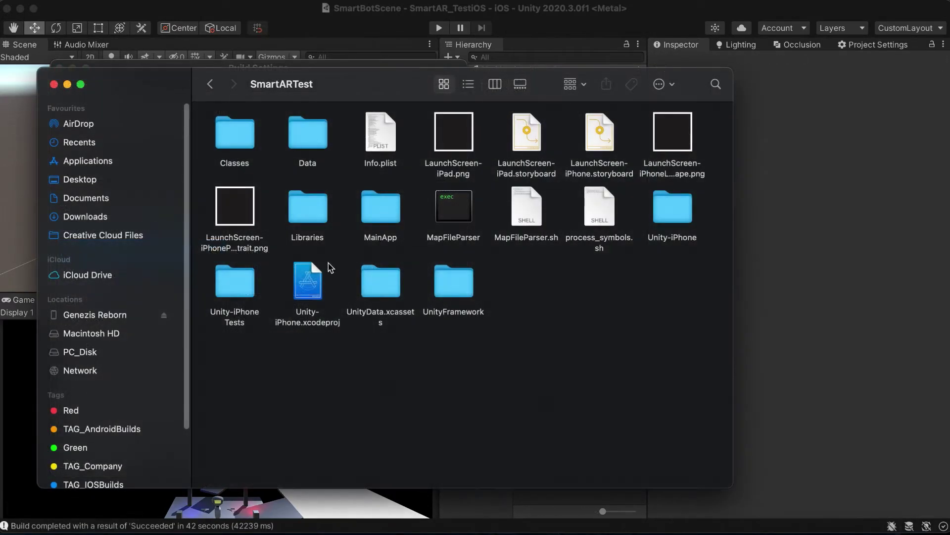
{"action": "left_click", "coordinate": [310, 282]}
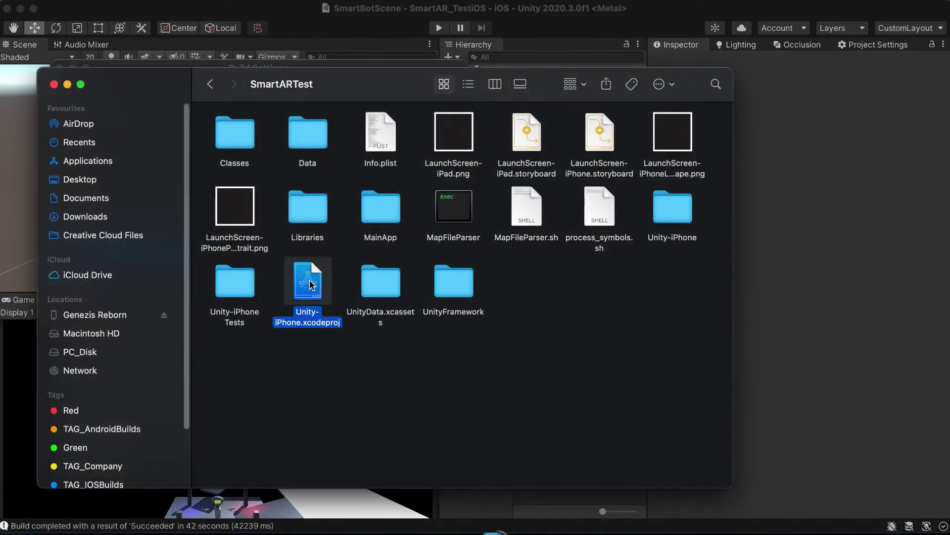
{"action": "double_click", "coordinate": [310, 283]}
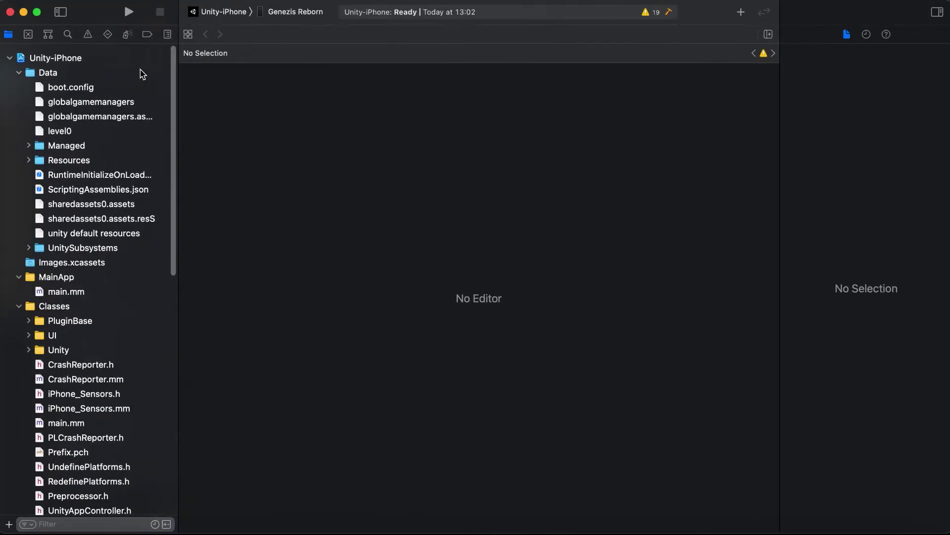
Choose a development team under Signing & Capabilities and run the Unity-iPhone app on the iPhone
{"action": "left_click", "coordinate": [79, 59]}
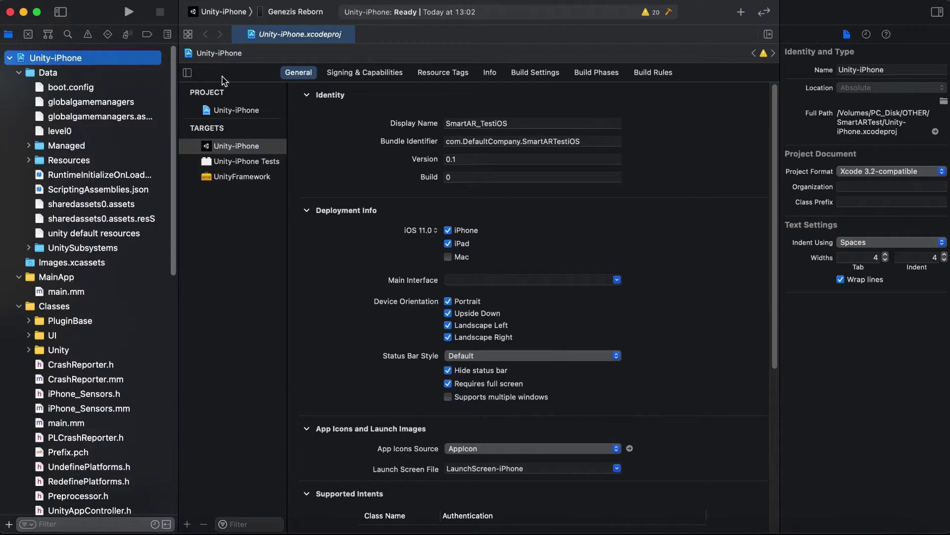
{"action": "left_click", "coordinate": [374, 75]}
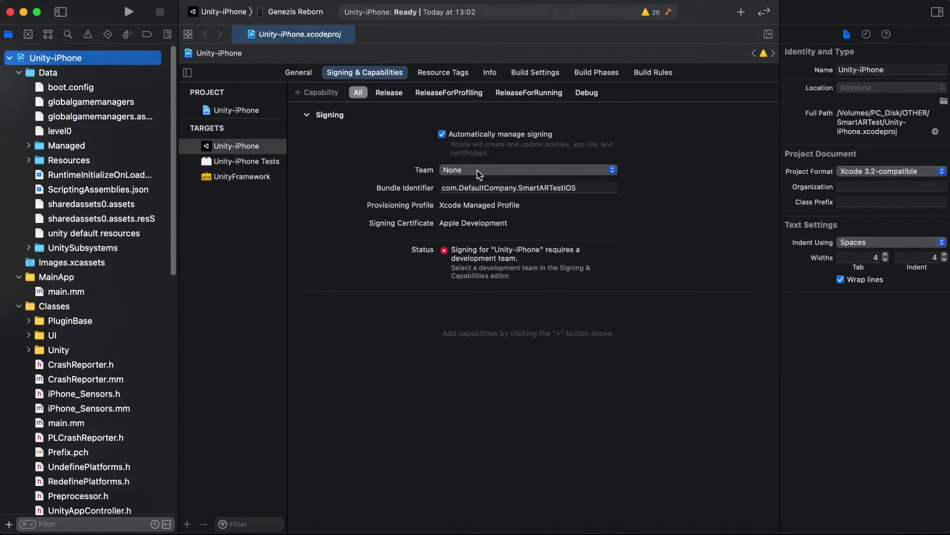
{"action": "left_click", "coordinate": [479, 171]}
{"action": "left_click", "coordinate": [488, 187]}
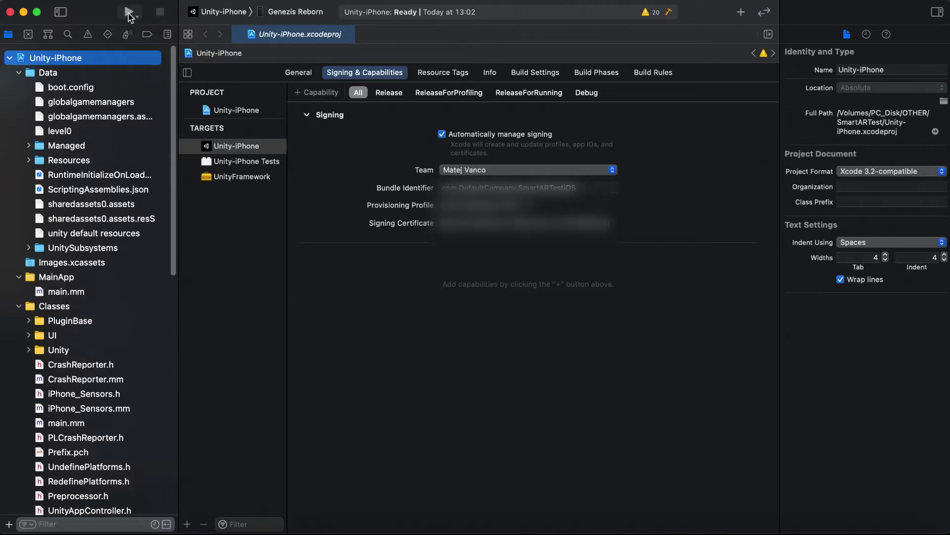
{"action": "left_click", "coordinate": [129, 13]}
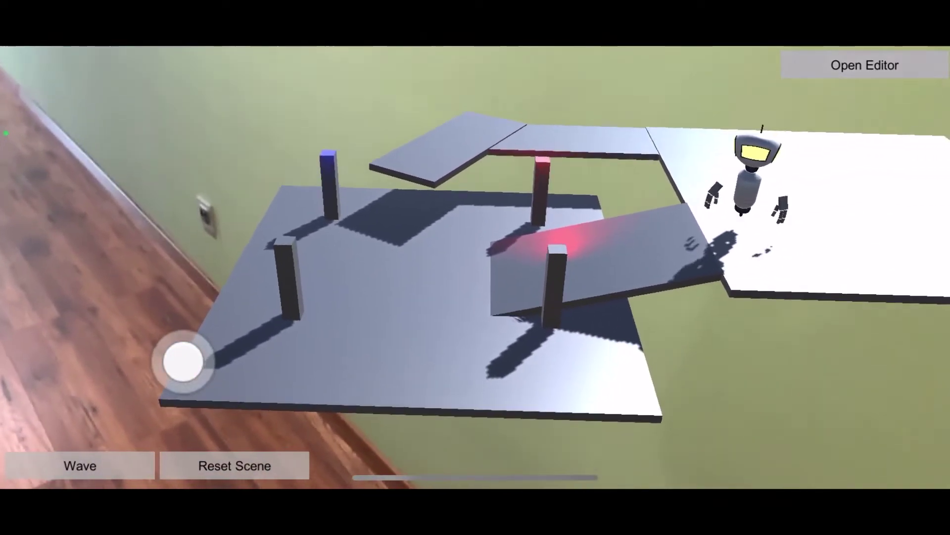
In the phone's in-app editor, select Ground, set movement to the XZ plane, then switch to rotation
{"action": "left_click", "coordinate": [865, 65]}
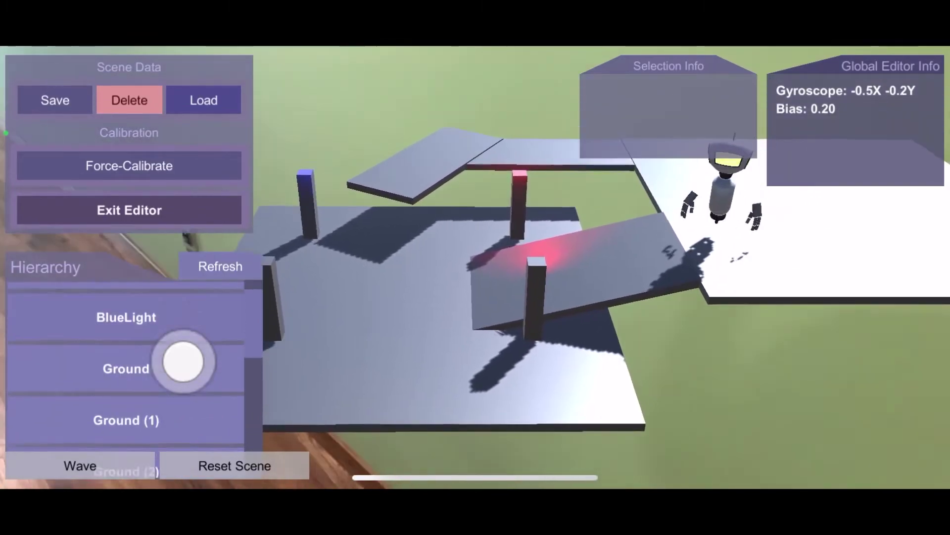
{"action": "left_click", "coordinate": [113, 352]}
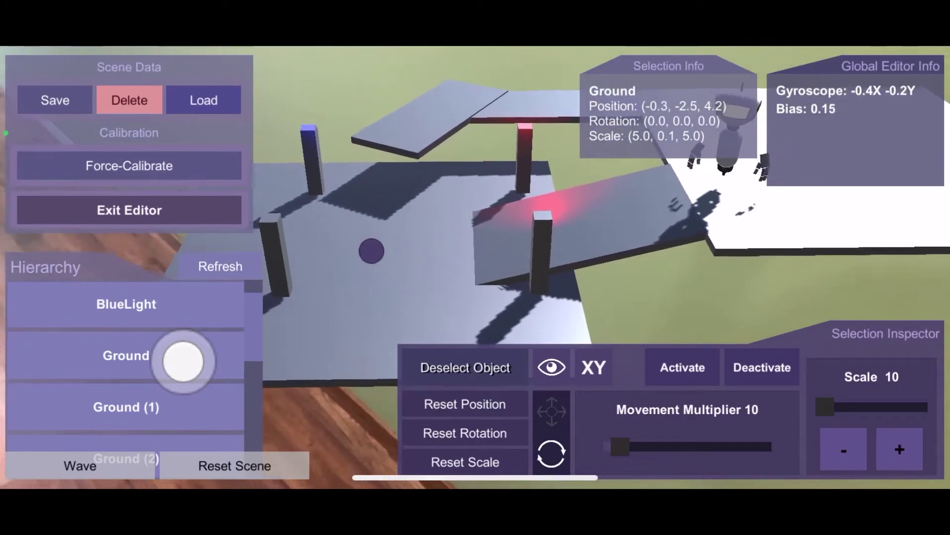
{"action": "left_click", "coordinate": [593, 367]}
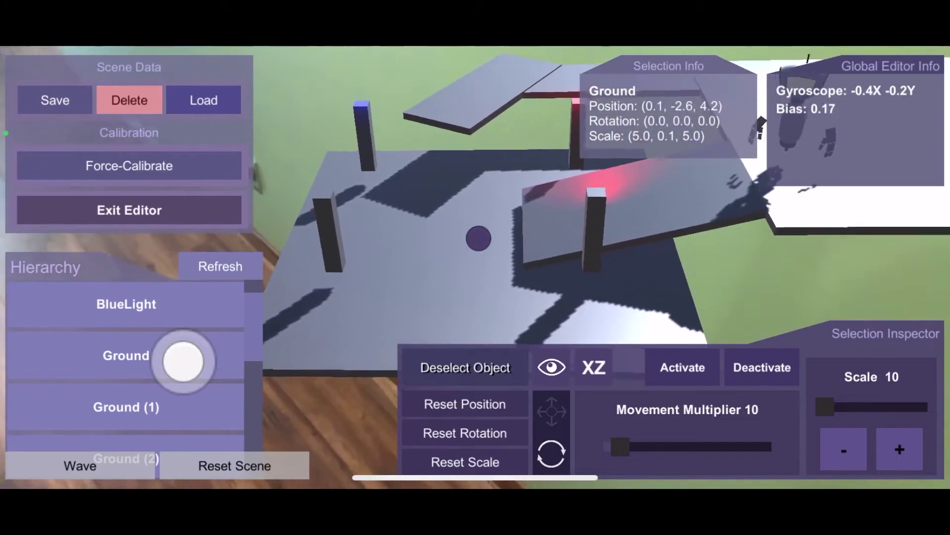
{"action": "left_click", "coordinate": [551, 430]}
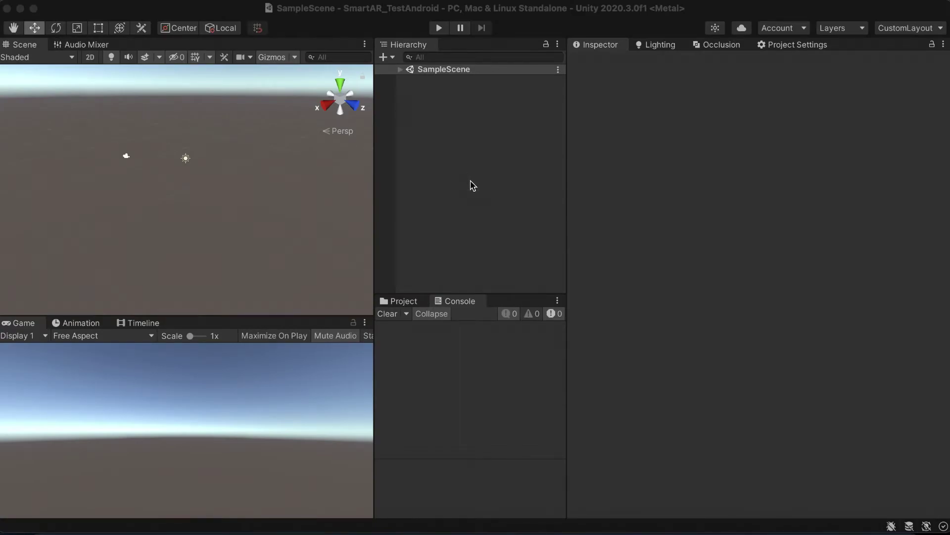
Switch the SmartAR_TestAndroid build platform to Android in Build Settings
{"action": "left_click", "coordinate": [109, 4]}
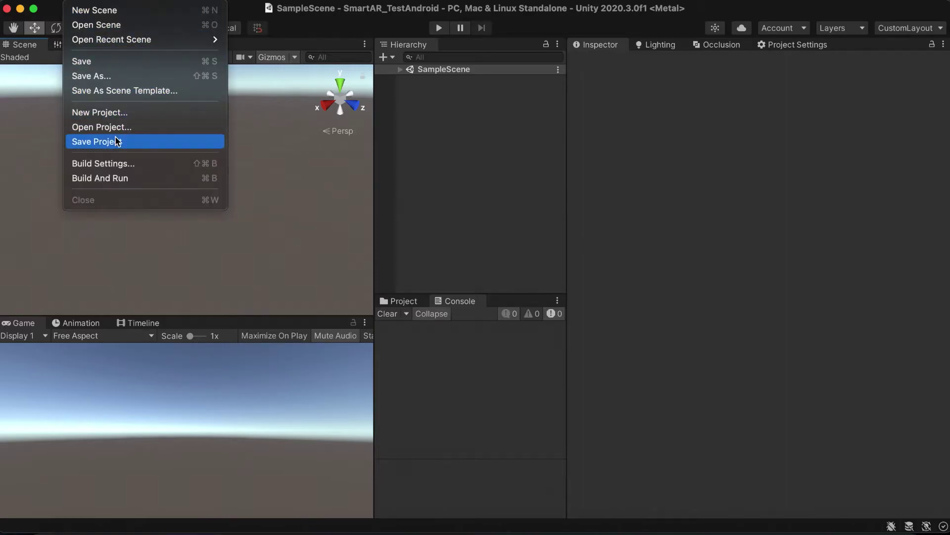
{"action": "left_click", "coordinate": [115, 164]}
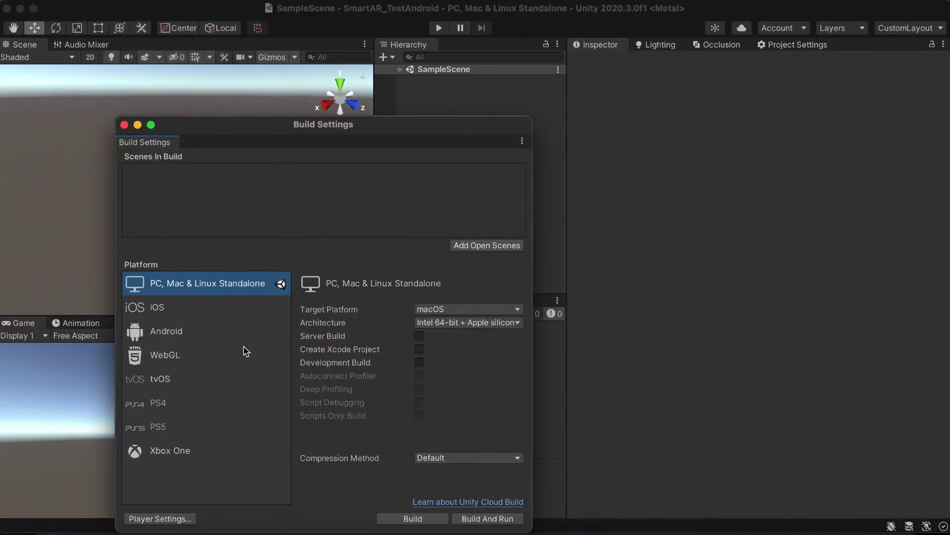
{"action": "left_click", "coordinate": [188, 336]}
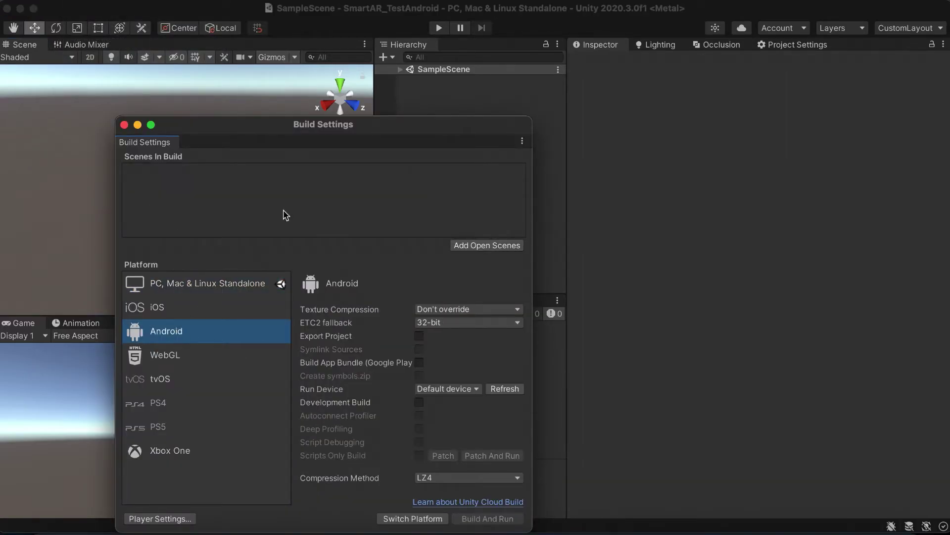
{"action": "left_click_drag", "start_coordinate": [345, 128], "coordinate": [272, 70]}
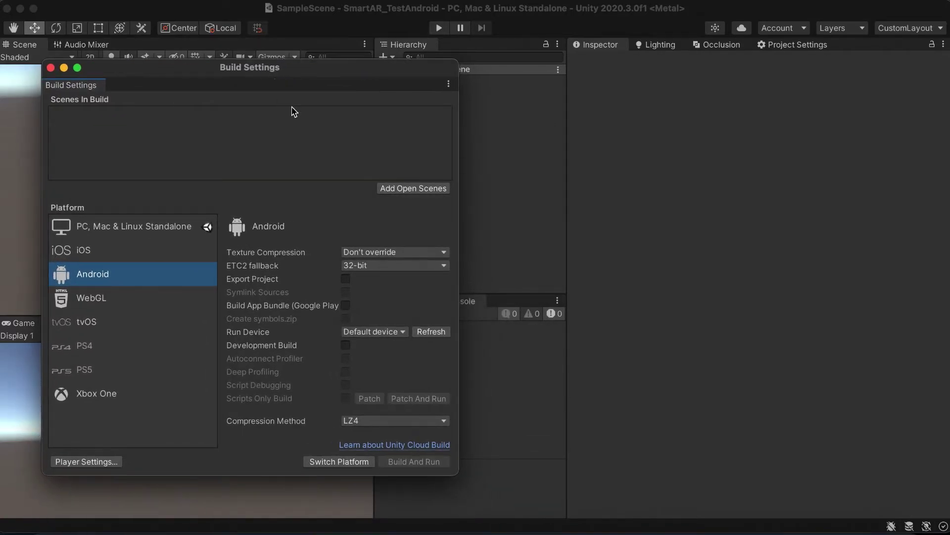
{"action": "left_click", "coordinate": [342, 461]}
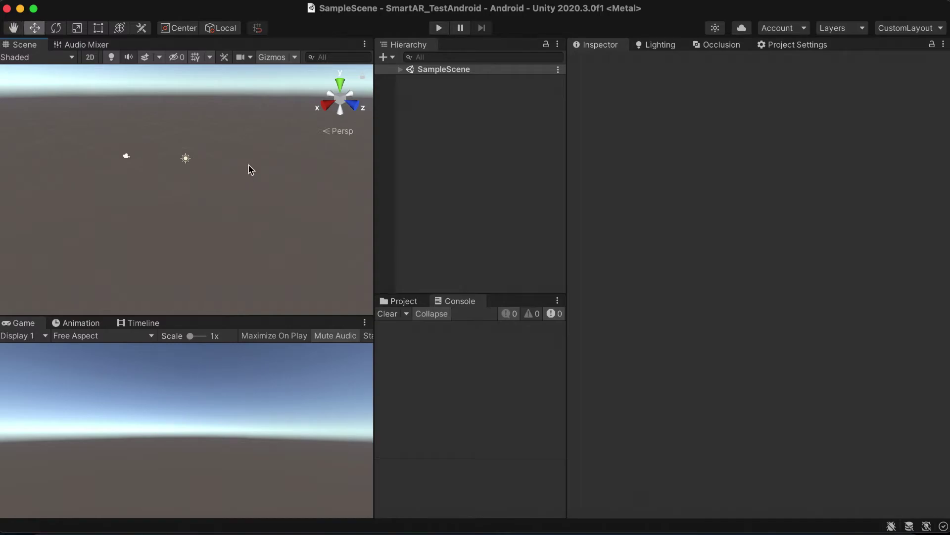
Install AR Foundation 4.0.12 from the Unity Registry in Package Manager
{"action": "left_click", "coordinate": [303, 2]}
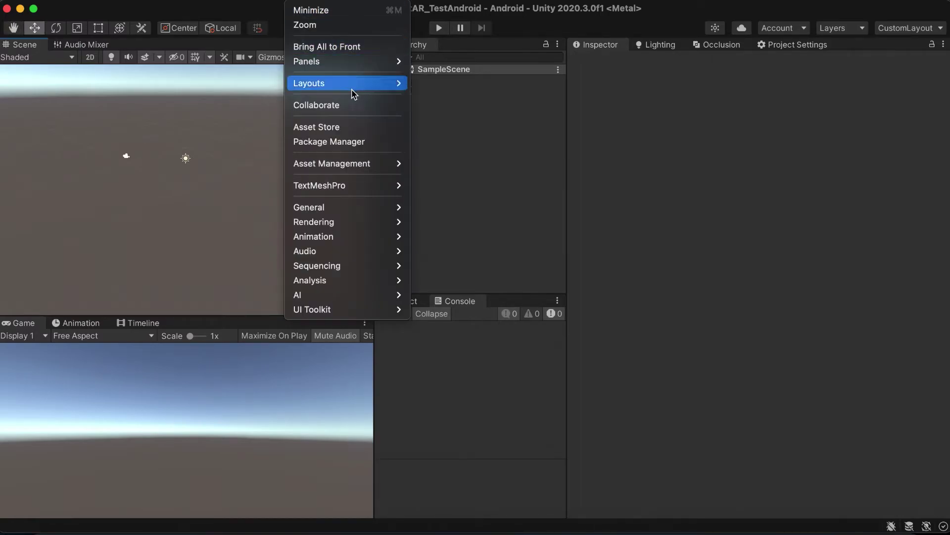
{"action": "left_click", "coordinate": [346, 142]}
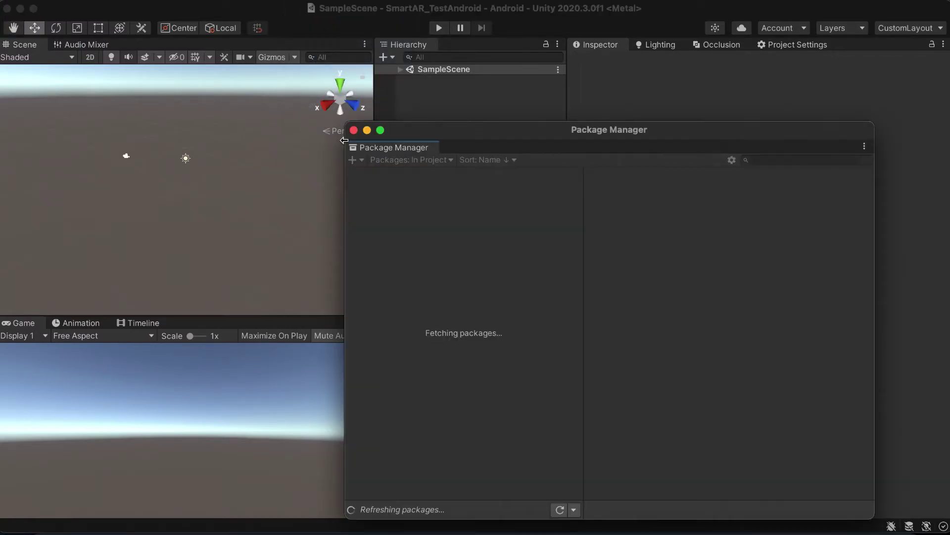
{"action": "left_click_drag", "start_coordinate": [489, 138], "coordinate": [345, 85]}
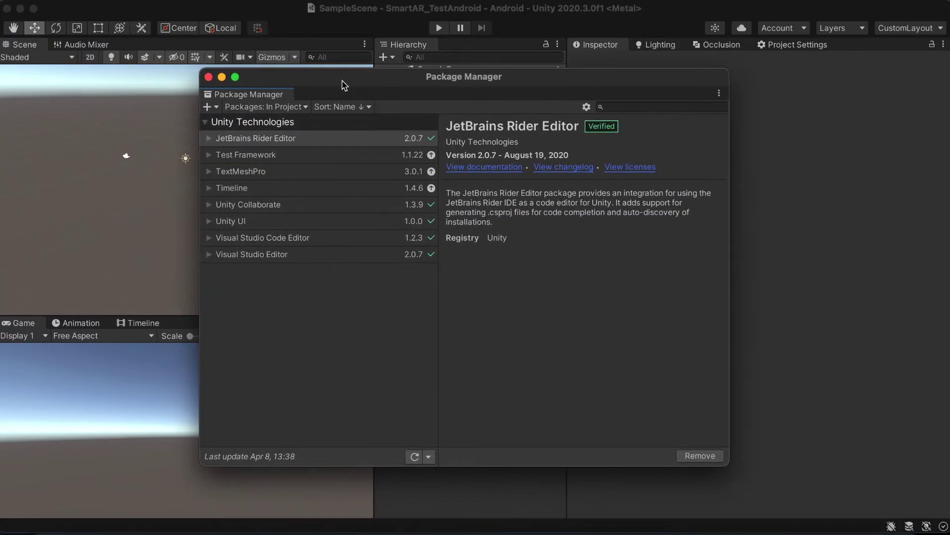
{"action": "left_click", "coordinate": [304, 107]}
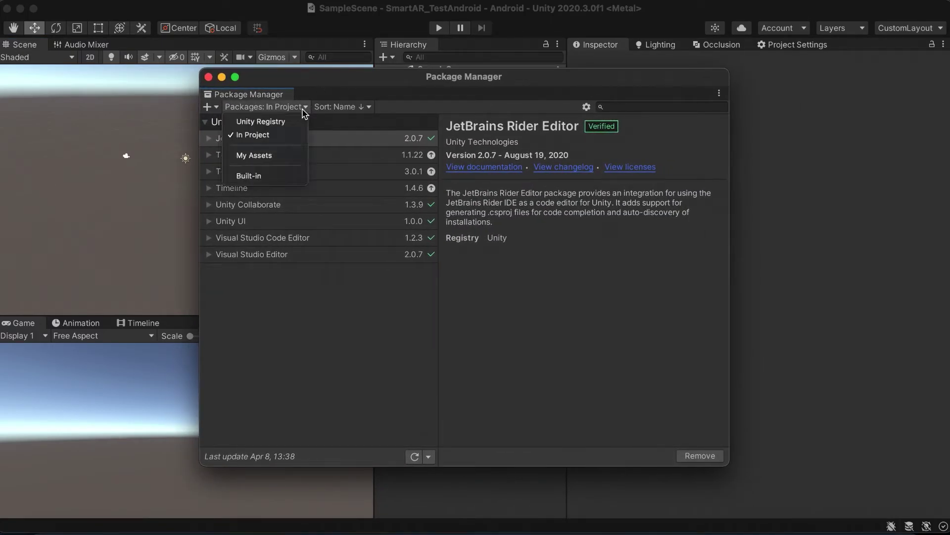
{"action": "left_click", "coordinate": [295, 121]}
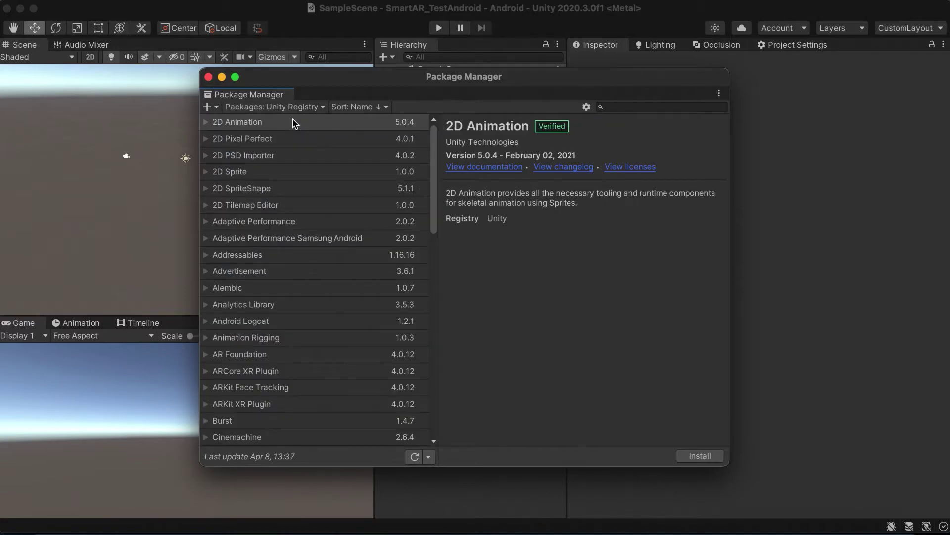
{"action": "scroll", "coordinate": [294, 123], "scroll_direction": "down", "scroll_amount": 5}
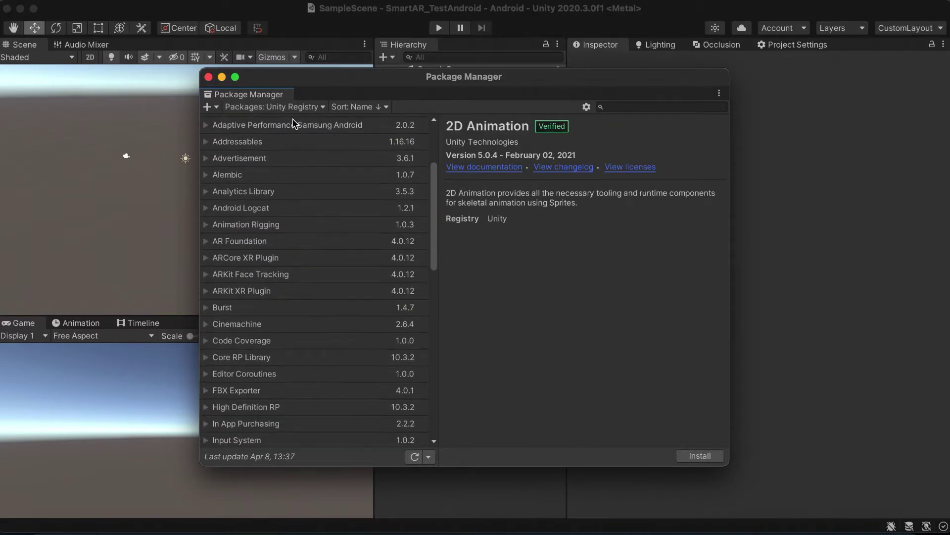
{"action": "scroll", "coordinate": [294, 149], "scroll_direction": "down", "scroll_amount": 1}
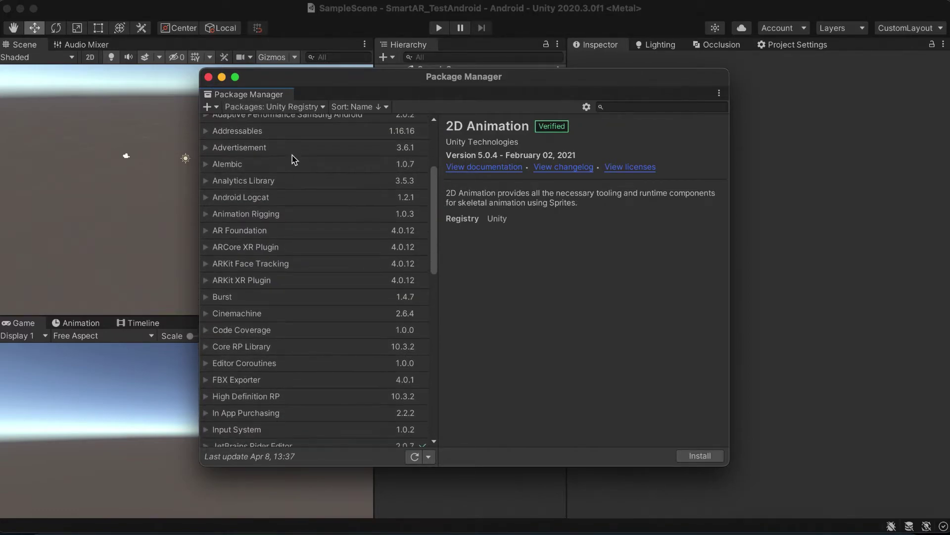
{"action": "left_click", "coordinate": [284, 232]}
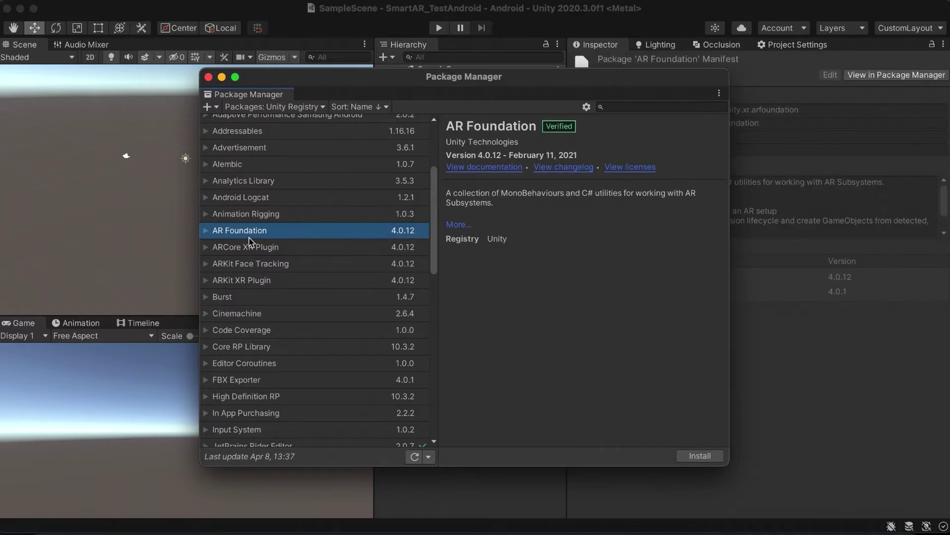
{"action": "left_click", "coordinate": [205, 231]}
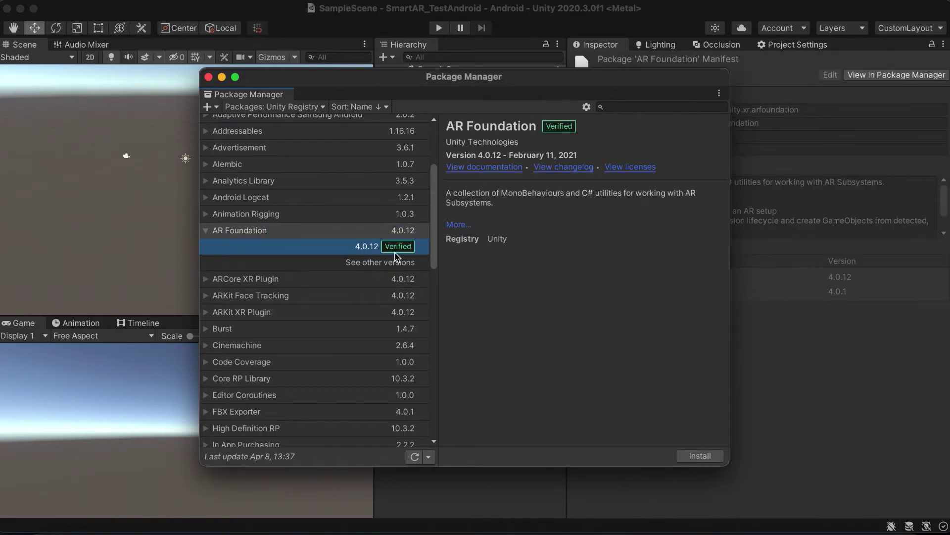
{"action": "left_click", "coordinate": [205, 231]}
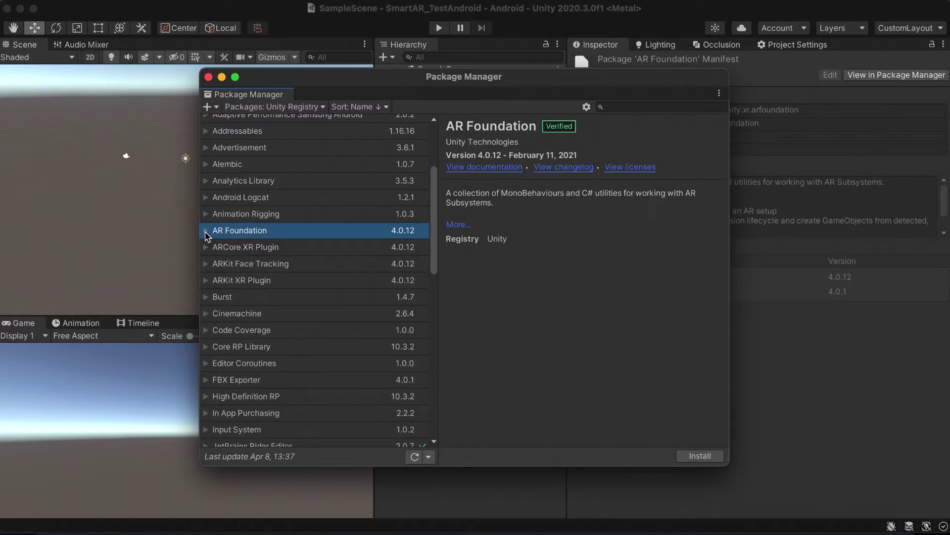
{"action": "left_click", "coordinate": [699, 456]}
Install ARCore XR Plugin 4.0.12, then close Package Manager
{"action": "left_click", "coordinate": [272, 247]}
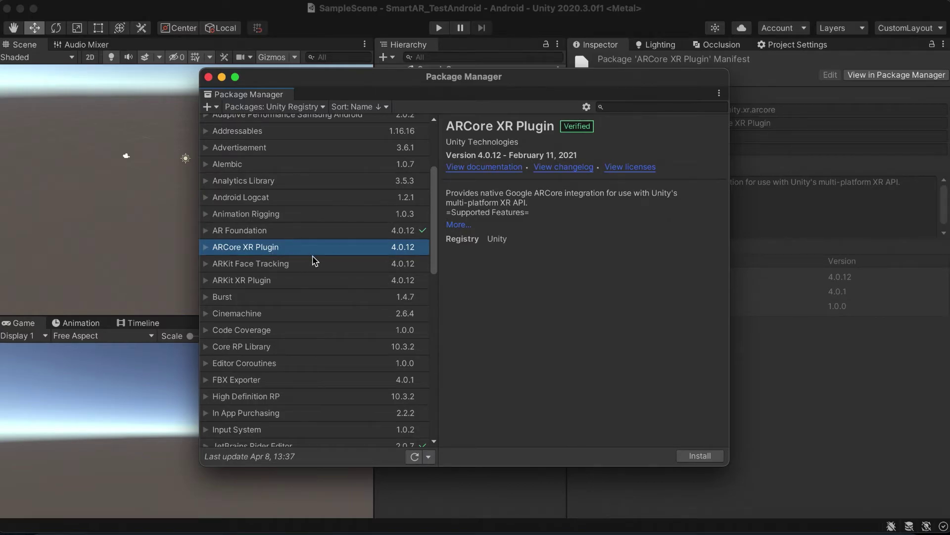
{"action": "left_click", "coordinate": [205, 248]}
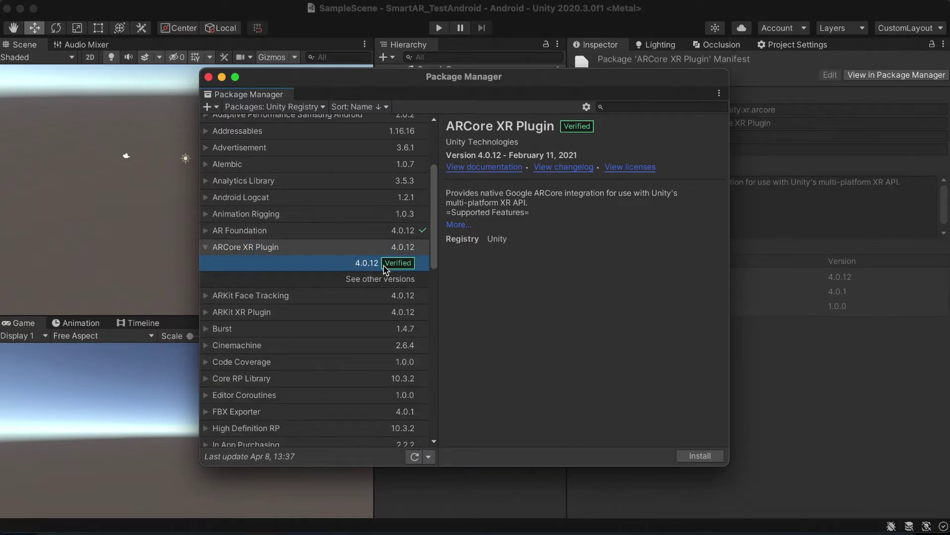
{"action": "left_click", "coordinate": [206, 249]}
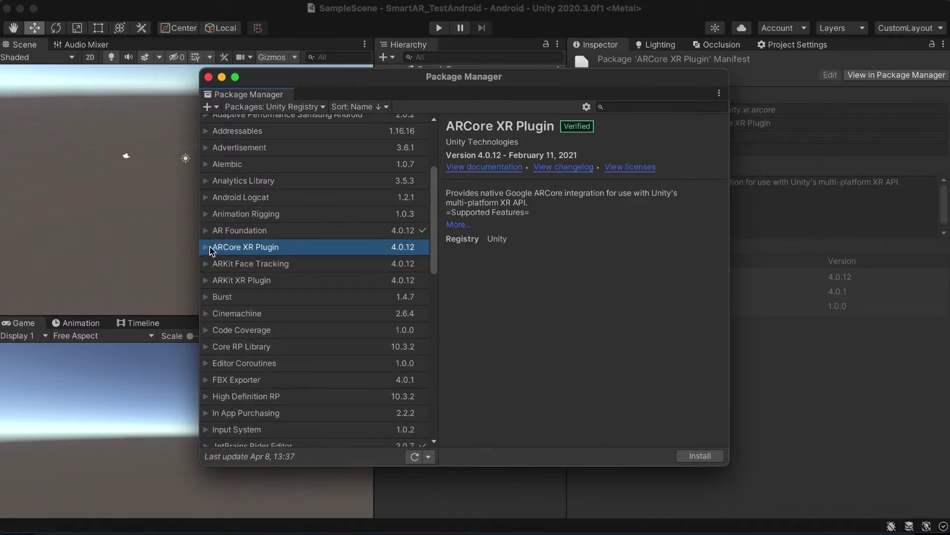
{"action": "left_click", "coordinate": [708, 454]}
{"action": "left_click", "coordinate": [208, 76]}
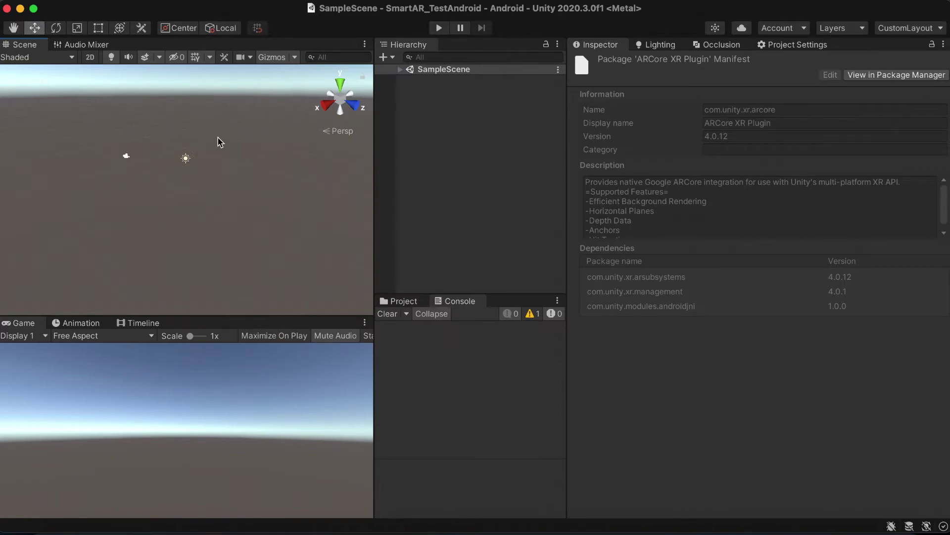
{"action": "left_click", "coordinate": [438, 184]}
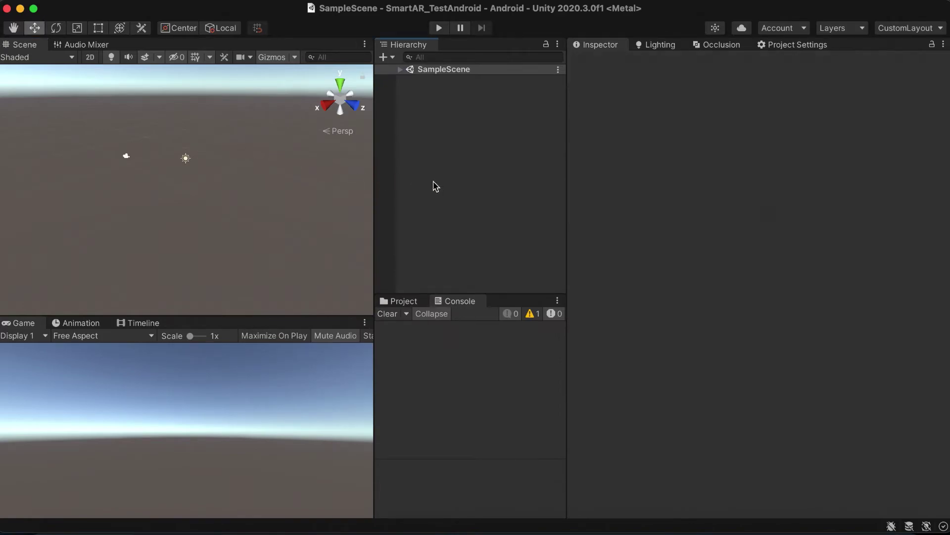
In the Android Player settings, disallow portrait auto-rotation so only landscape orientations remain
{"action": "left_click", "coordinate": [796, 45]}
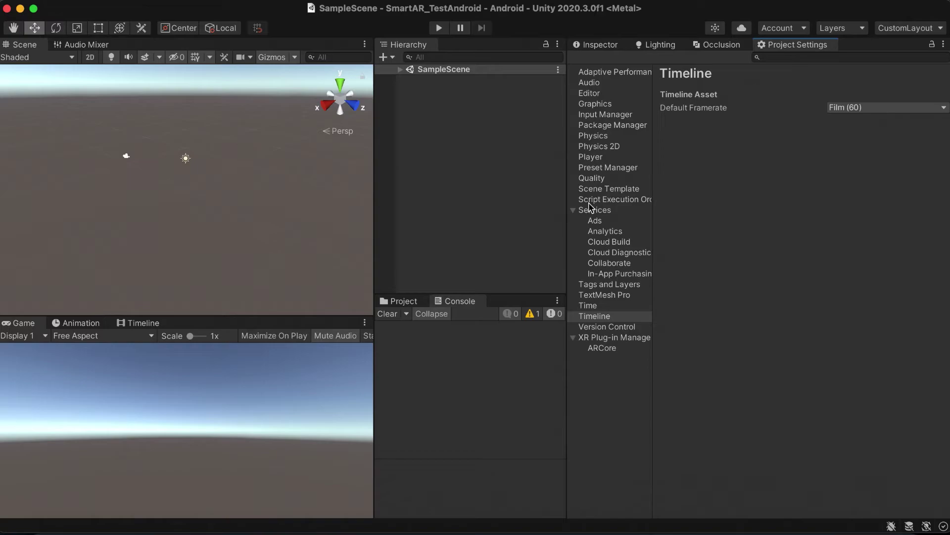
{"action": "left_click", "coordinate": [573, 211]}
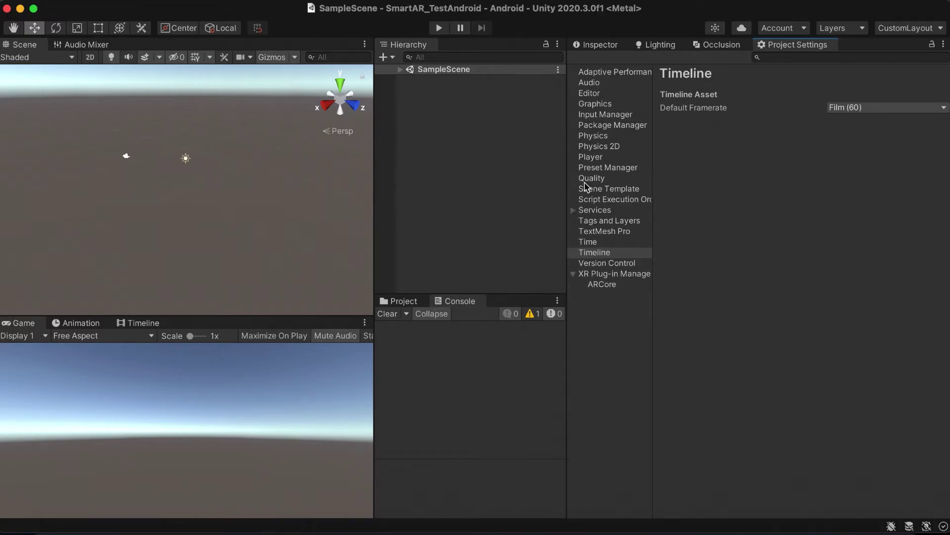
{"action": "left_click", "coordinate": [591, 158]}
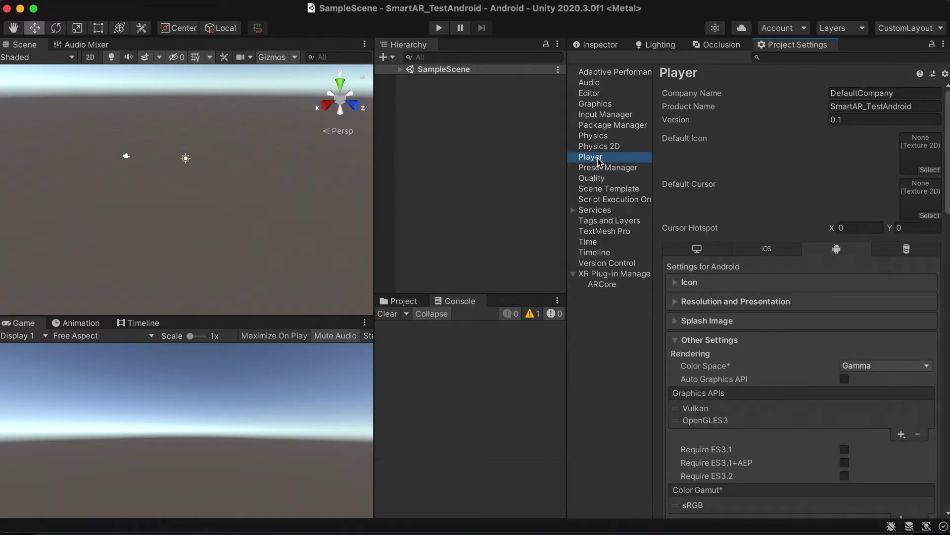
{"action": "left_click", "coordinate": [720, 333]}
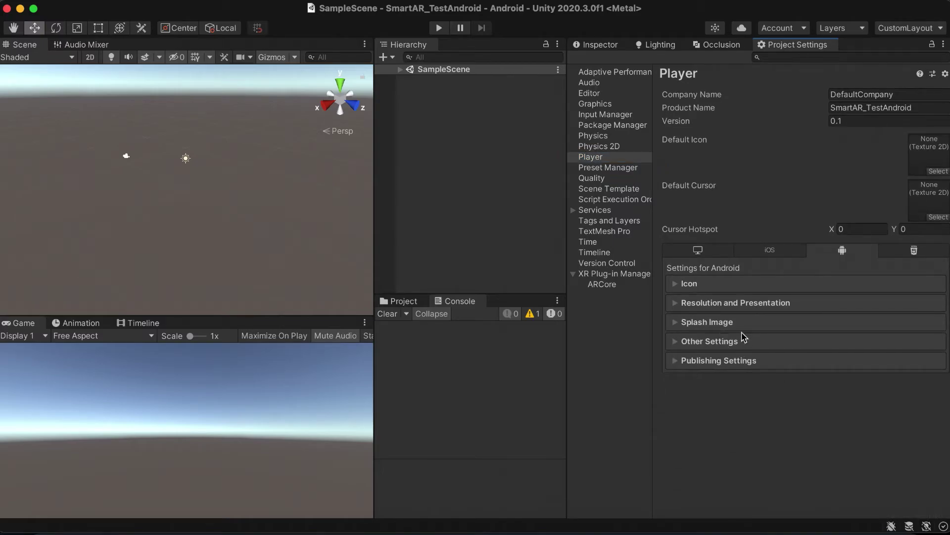
{"action": "left_click", "coordinate": [714, 309]}
{"action": "scroll", "coordinate": [822, 300], "scroll_direction": "down", "scroll_amount": 5}
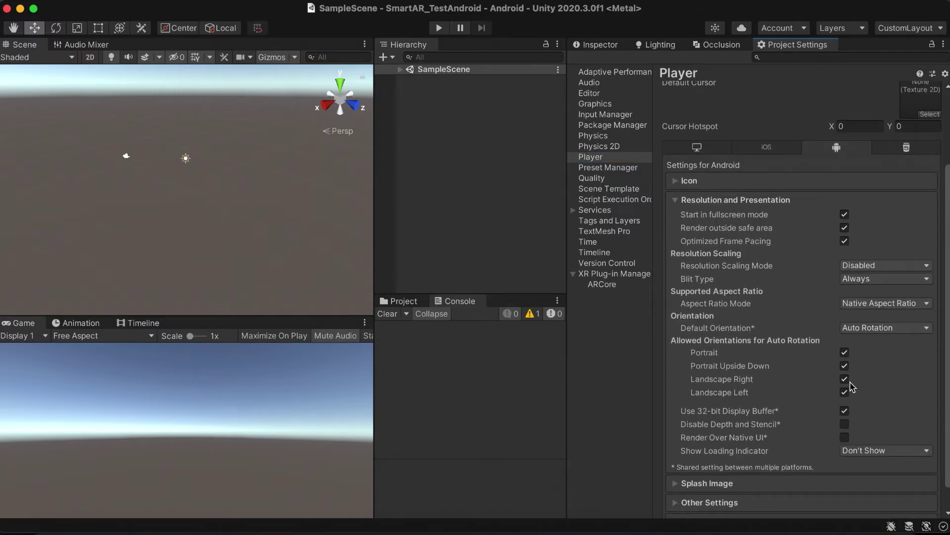
{"action": "left_click", "coordinate": [844, 353]}
{"action": "left_click", "coordinate": [717, 200]}
Remove Vulkan from Graphics APIs, leaving only OpenGLES3
{"action": "left_click", "coordinate": [724, 341]}
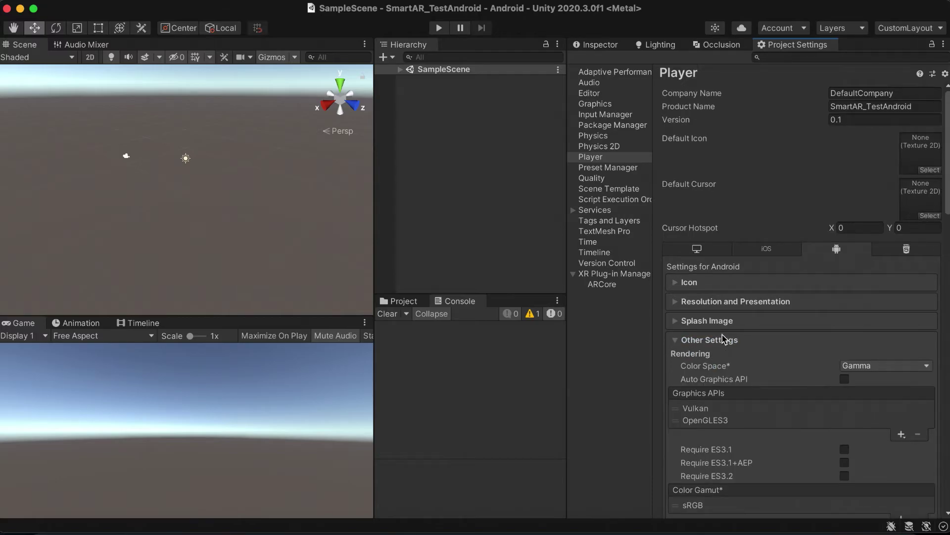
{"action": "scroll", "coordinate": [738, 287], "scroll_direction": "down", "scroll_amount": 5}
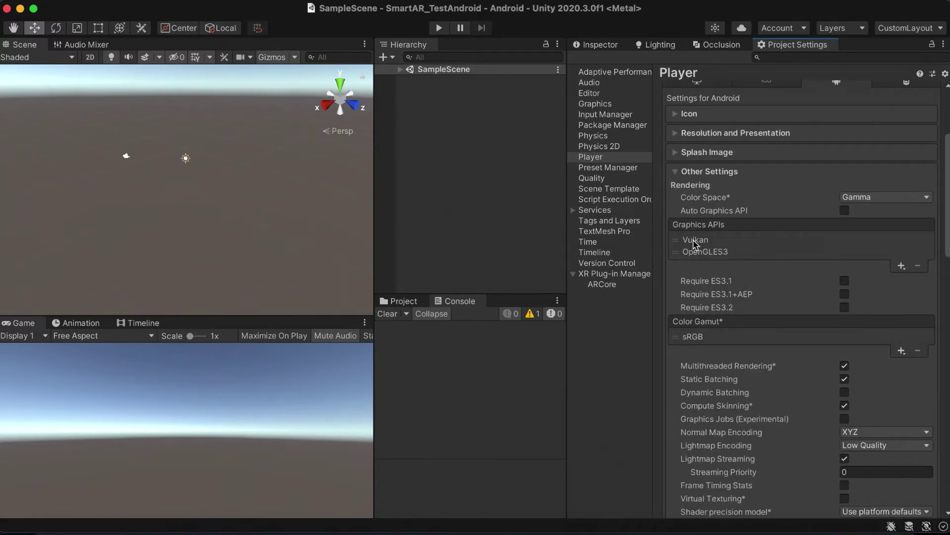
{"action": "left_click", "coordinate": [702, 243]}
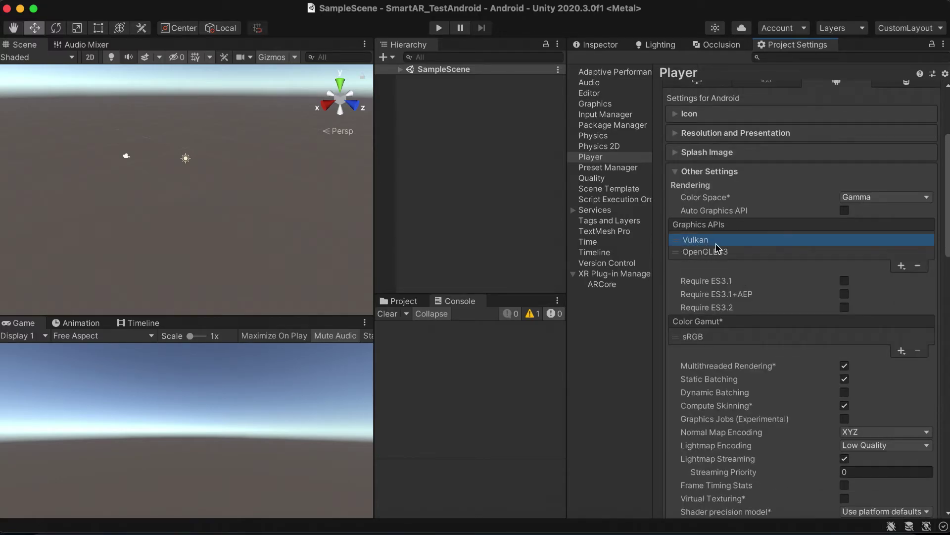
{"action": "left_click", "coordinate": [918, 268]}
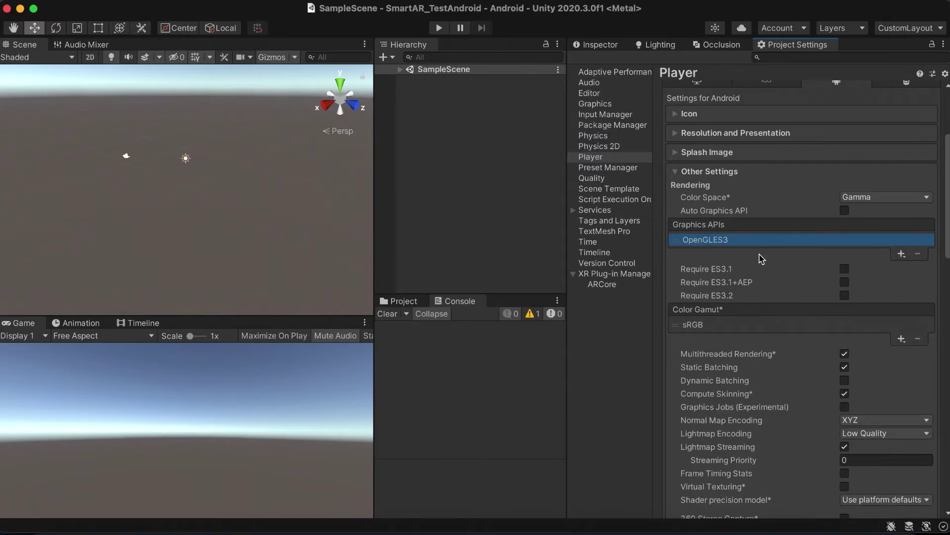
Turn off Multithreaded Rendering in Other Settings
{"action": "scroll", "coordinate": [761, 258], "scroll_direction": "down", "scroll_amount": 1}
{"action": "scroll", "coordinate": [761, 258], "scroll_direction": "down", "scroll_amount": 4}
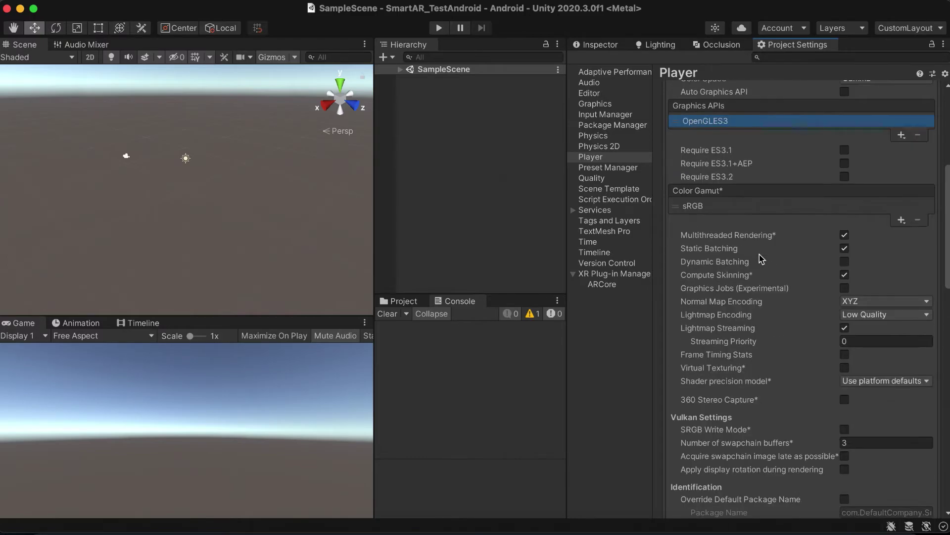
{"action": "left_click", "coordinate": [773, 237]}
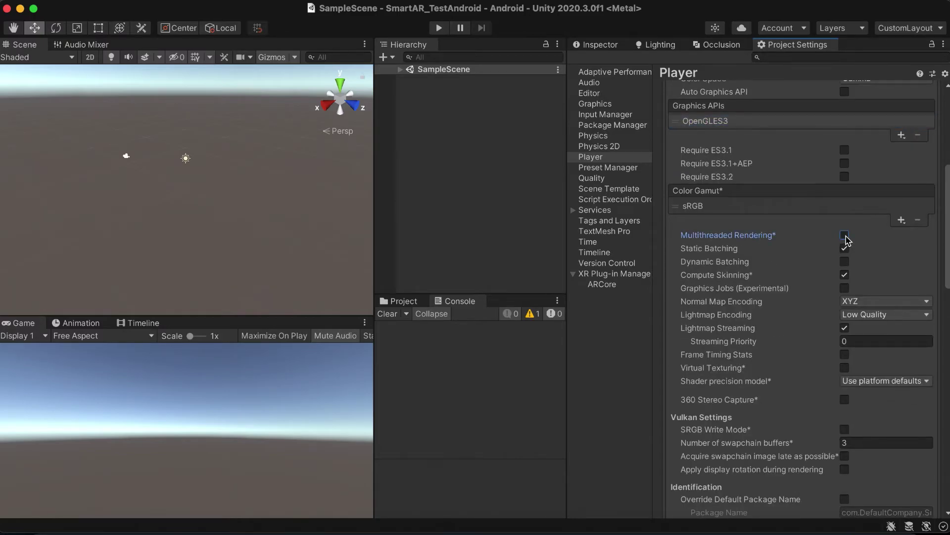
{"action": "scroll", "coordinate": [766, 260], "scroll_direction": "down", "scroll_amount": 2}
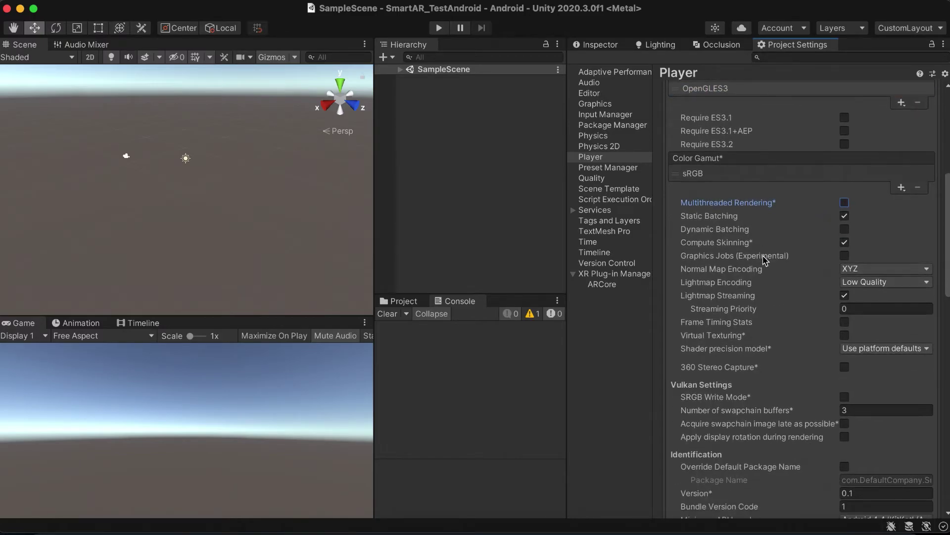
{"action": "scroll", "coordinate": [765, 259], "scroll_direction": "down", "scroll_amount": 5}
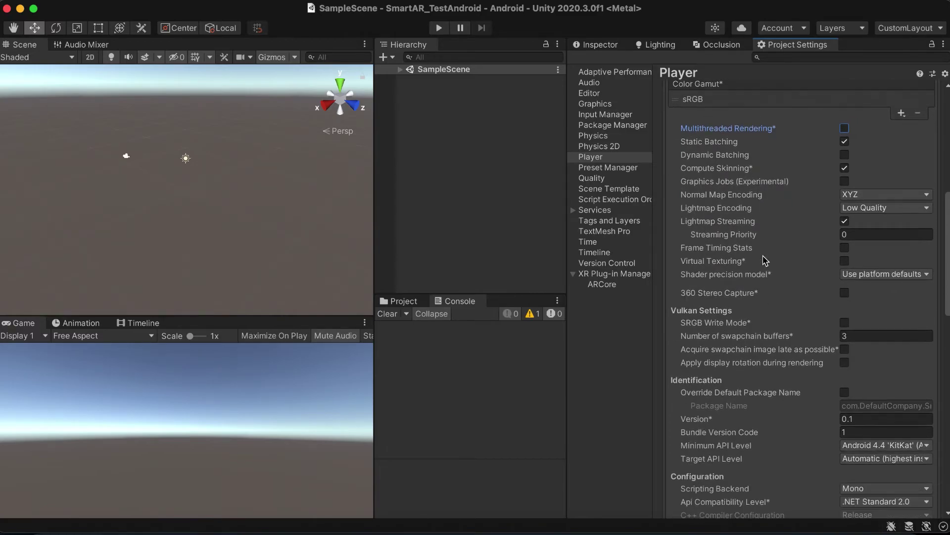
{"action": "scroll", "coordinate": [765, 258], "scroll_direction": "down", "scroll_amount": 3}
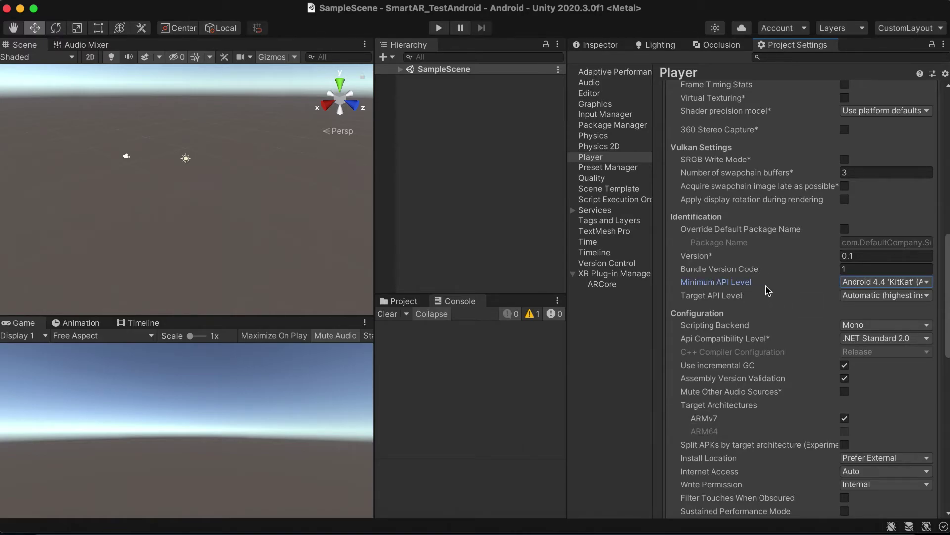
Set Minimum API Level to Android 7.0 'Nougat' and Scripting Backend to IL2CPP
{"action": "left_click", "coordinate": [849, 284]}
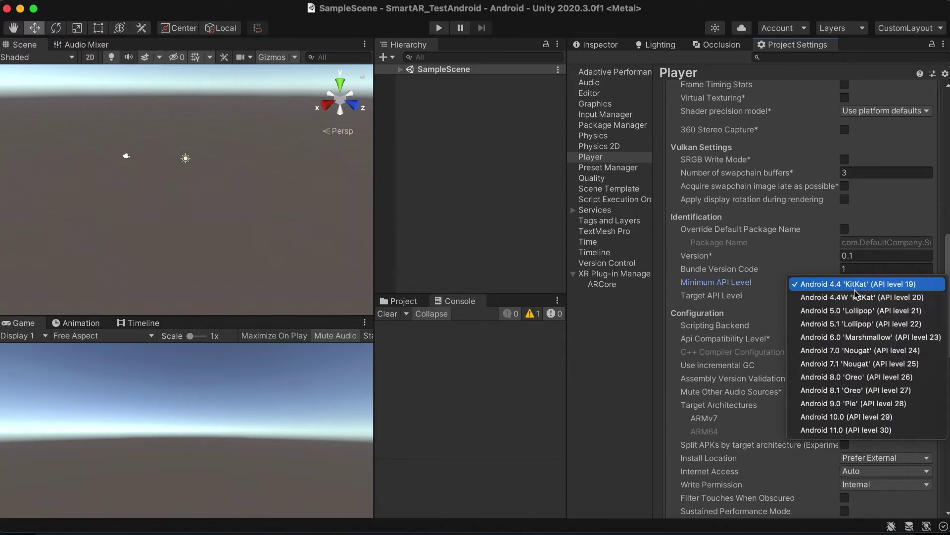
{"action": "left_click", "coordinate": [933, 357]}
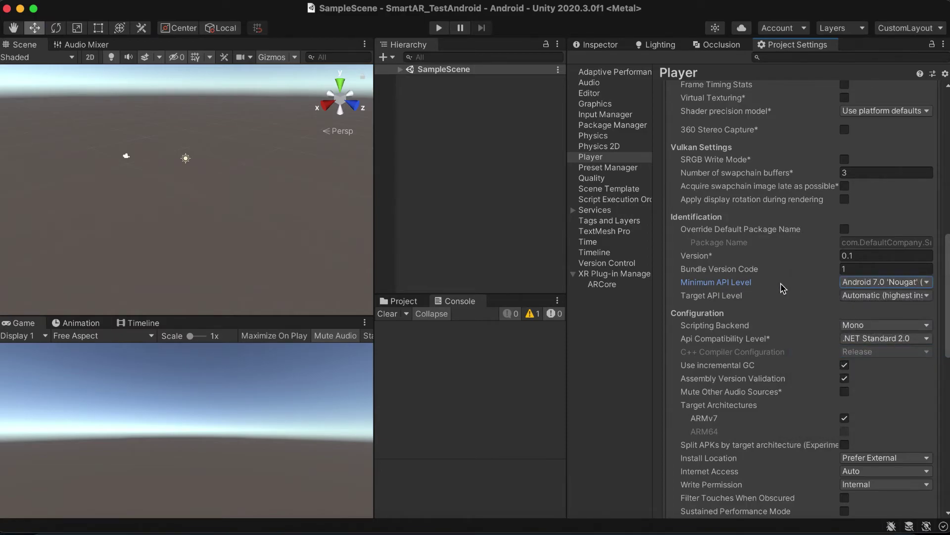
{"action": "scroll", "coordinate": [780, 286], "scroll_direction": "down", "scroll_amount": 3}
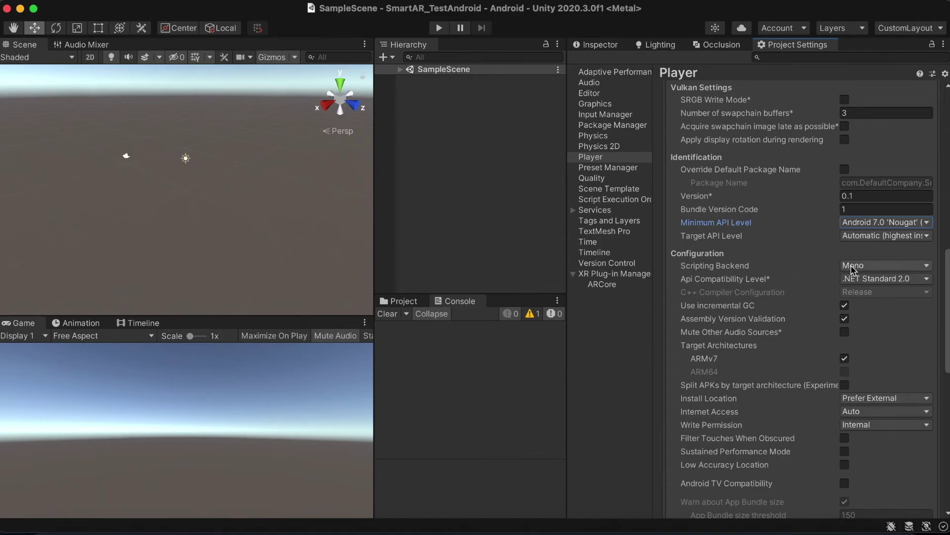
{"action": "left_click", "coordinate": [852, 268]}
{"action": "left_click", "coordinate": [878, 281]}
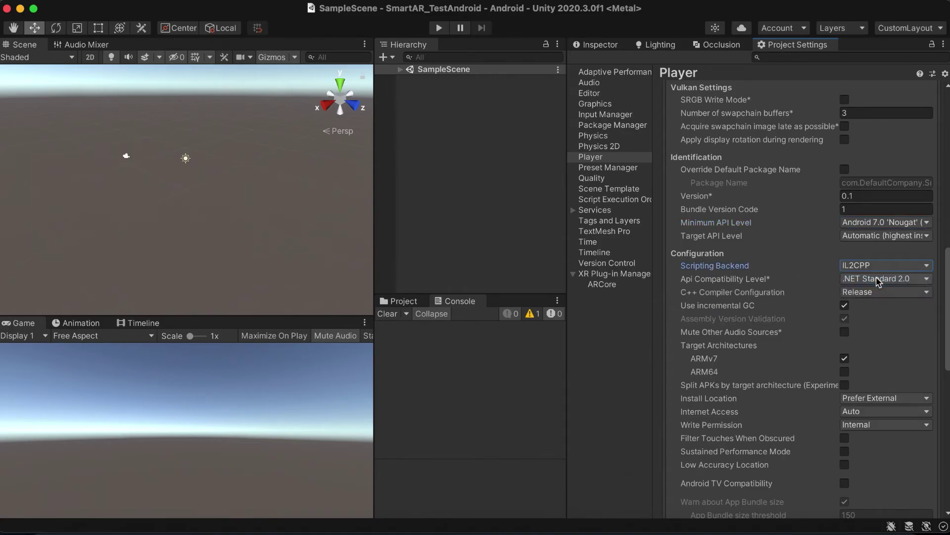
Set the target architecture to ARM64 only, dropping ARMv7
{"action": "scroll", "coordinate": [765, 316], "scroll_direction": "down", "scroll_amount": 3}
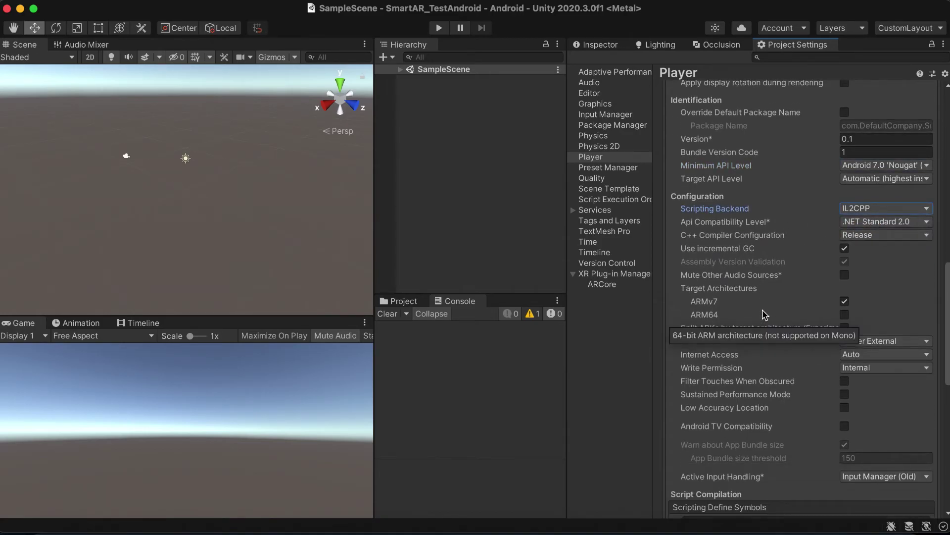
{"action": "left_click", "coordinate": [845, 275]}
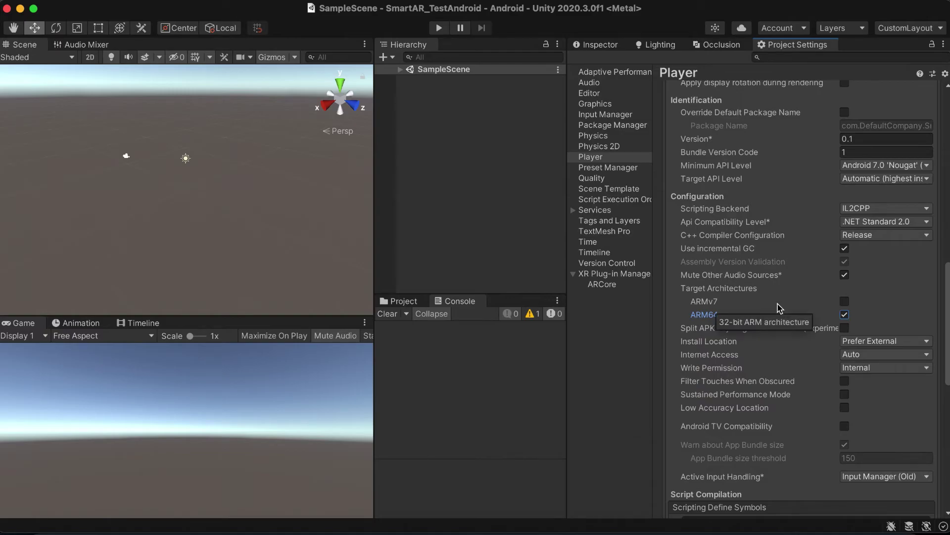
{"action": "scroll", "coordinate": [779, 308], "scroll_direction": "down", "scroll_amount": 9}
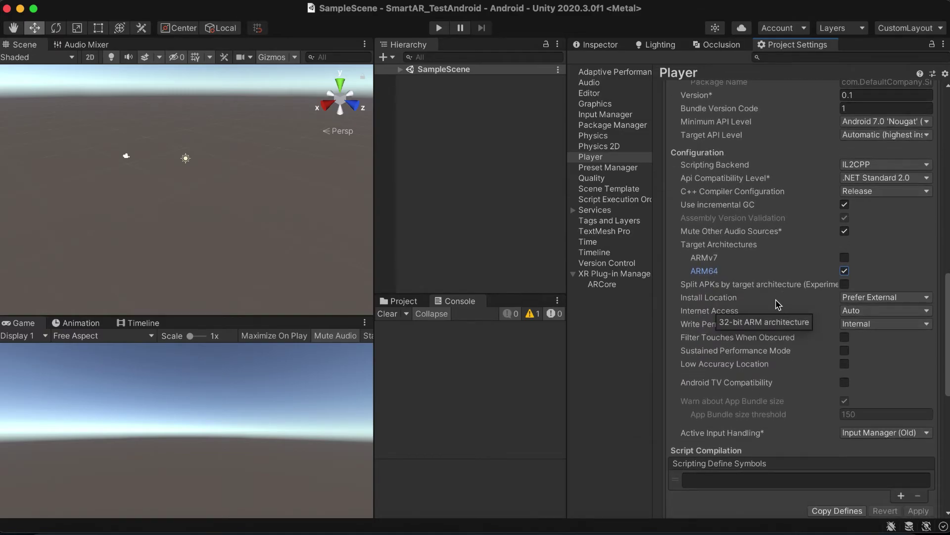
{"action": "scroll", "coordinate": [779, 339], "scroll_direction": "down", "scroll_amount": 6}
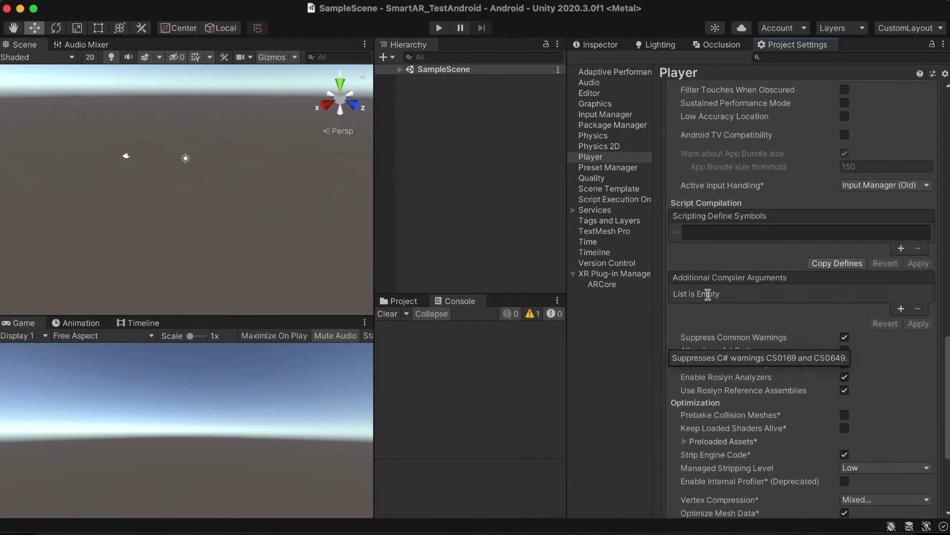
{"action": "scroll", "coordinate": [708, 295], "scroll_direction": "down", "scroll_amount": 10}
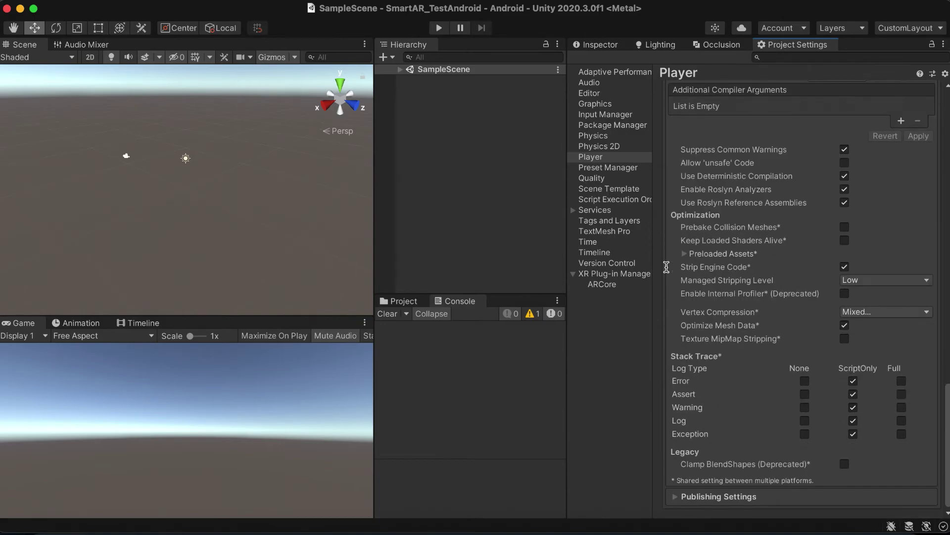
{"action": "scroll", "coordinate": [666, 267], "scroll_direction": "up", "scroll_amount": 20}
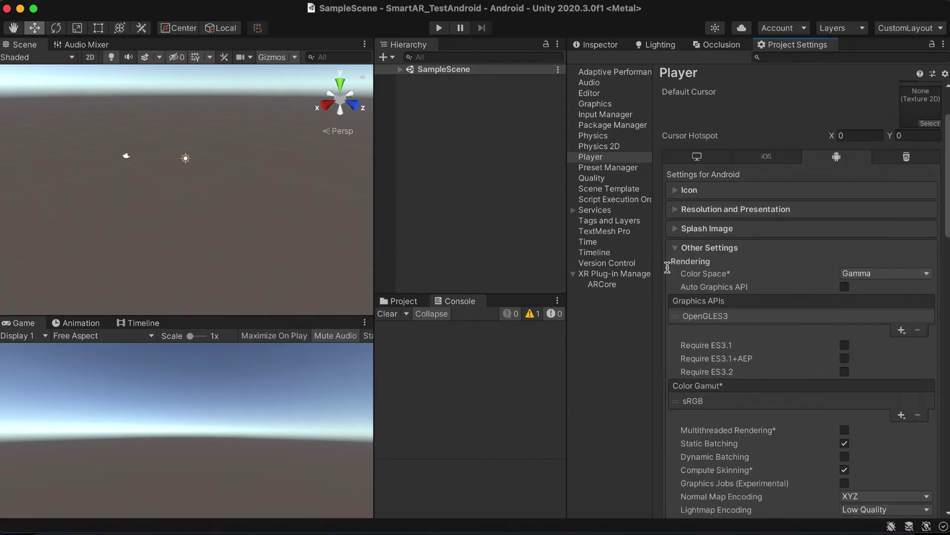
{"action": "scroll", "coordinate": [668, 267], "scroll_direction": "up", "scroll_amount": 4}
{"action": "left_click", "coordinate": [718, 341]}
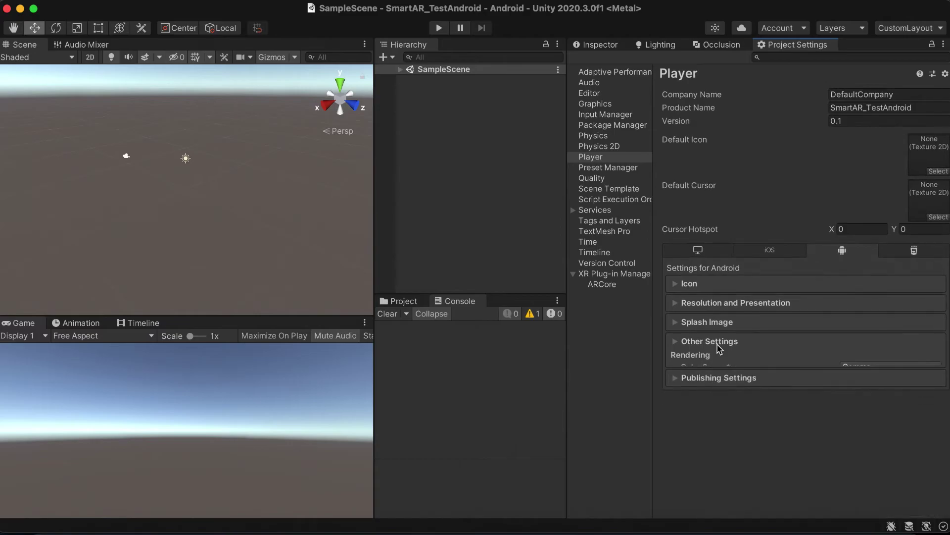
Check that ARCore is enabled under XR Plug-in Management
{"action": "left_click", "coordinate": [616, 277]}
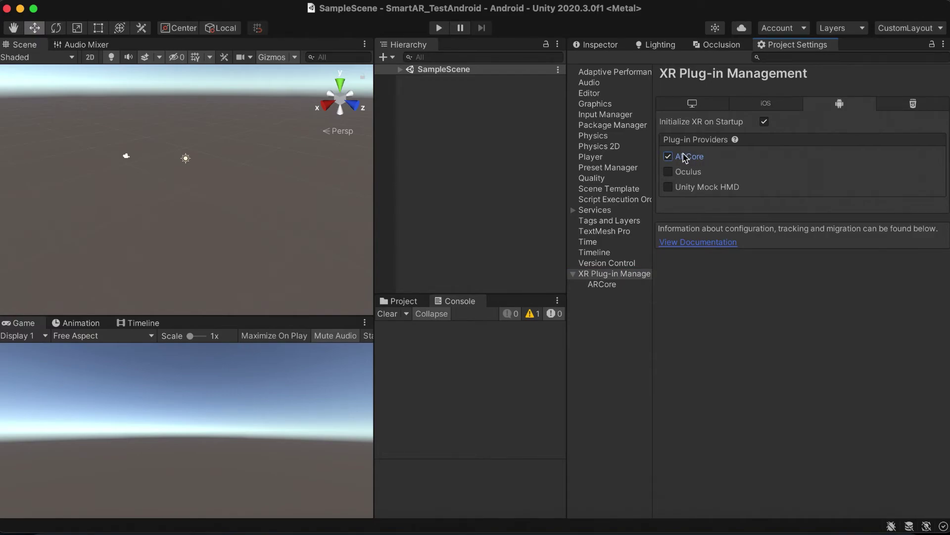
{"action": "left_click", "coordinate": [621, 285]}
{"action": "left_click", "coordinate": [621, 277]}
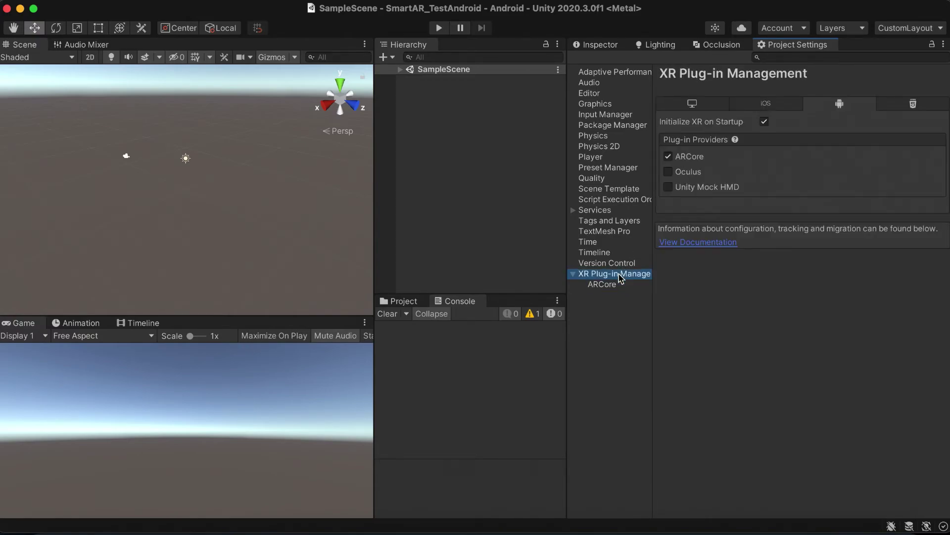
Return to the Inspector and widen the hierarchy and scene/game view panels
{"action": "left_click", "coordinate": [588, 46]}
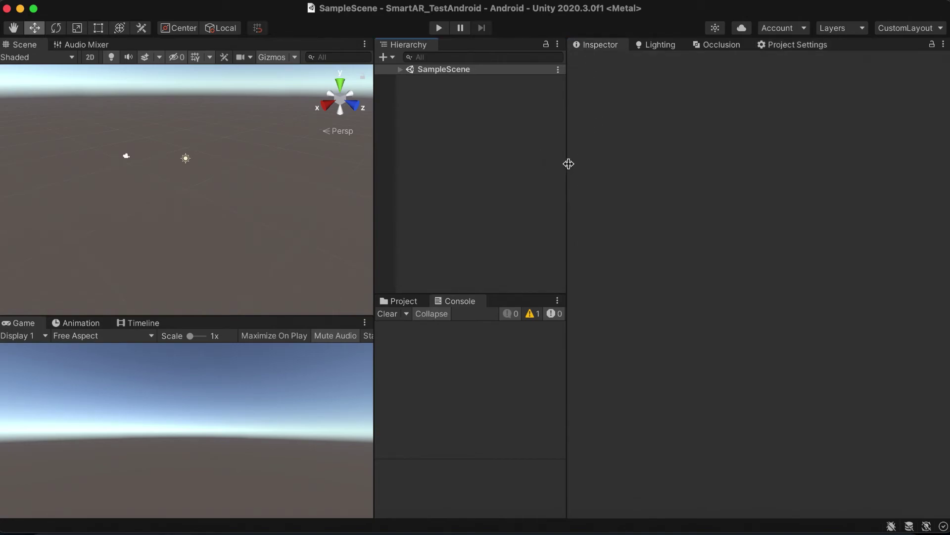
{"action": "left_click_drag", "start_coordinate": [569, 164], "coordinate": [640, 164]}
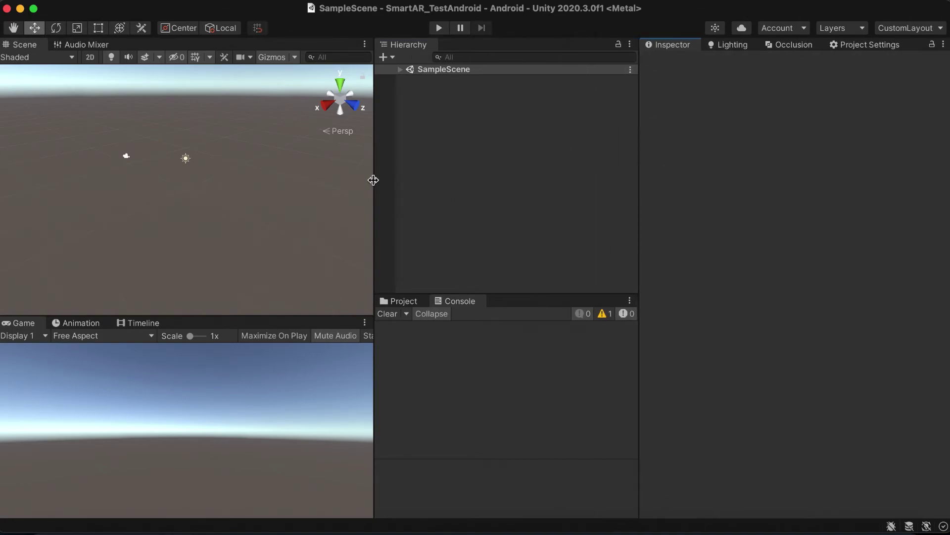
{"action": "left_click_drag", "start_coordinate": [373, 180], "coordinate": [456, 183]}
Open SmartBotScene from SmartAR/Examples/Scenes in the Project window
{"action": "left_click", "coordinate": [494, 302]}
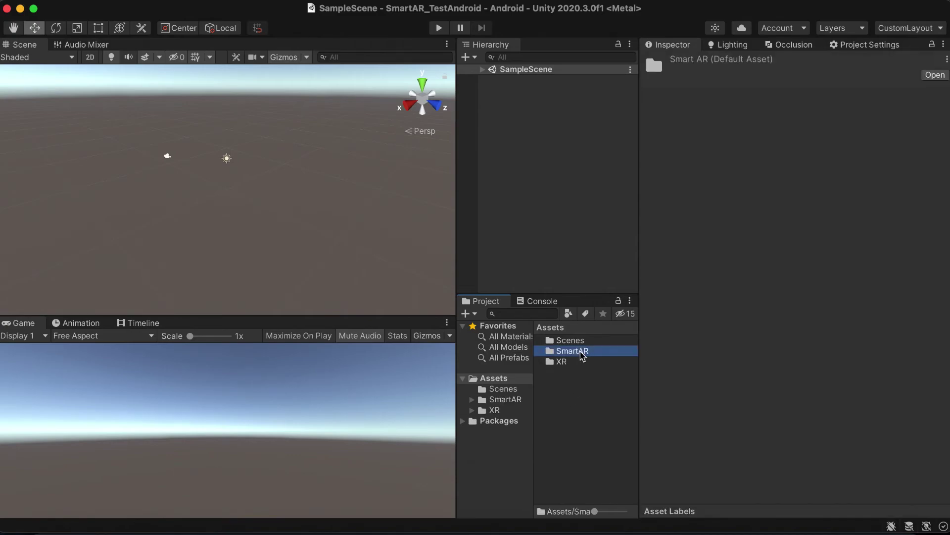
{"action": "double_click", "coordinate": [574, 351]}
{"action": "double_click", "coordinate": [577, 341]}
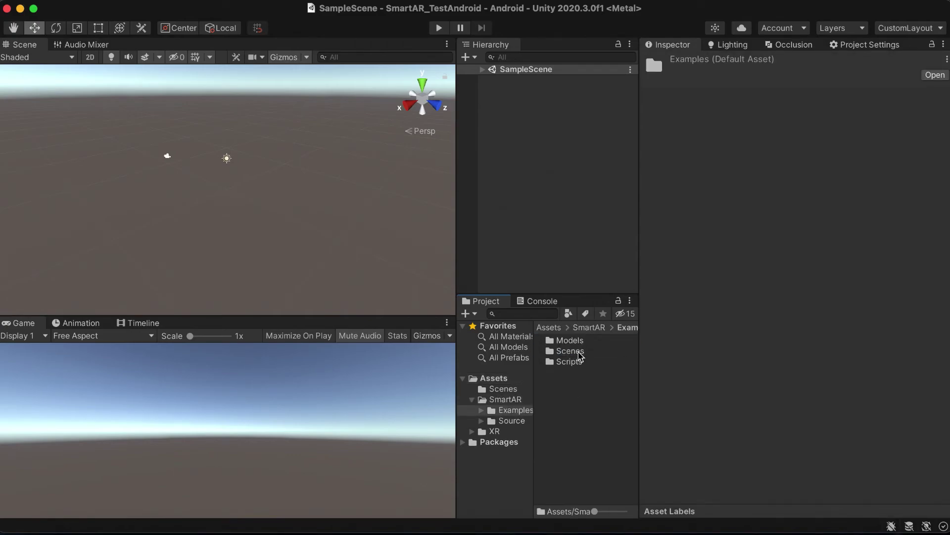
{"action": "double_click", "coordinate": [580, 352]}
{"action": "double_click", "coordinate": [583, 395]}
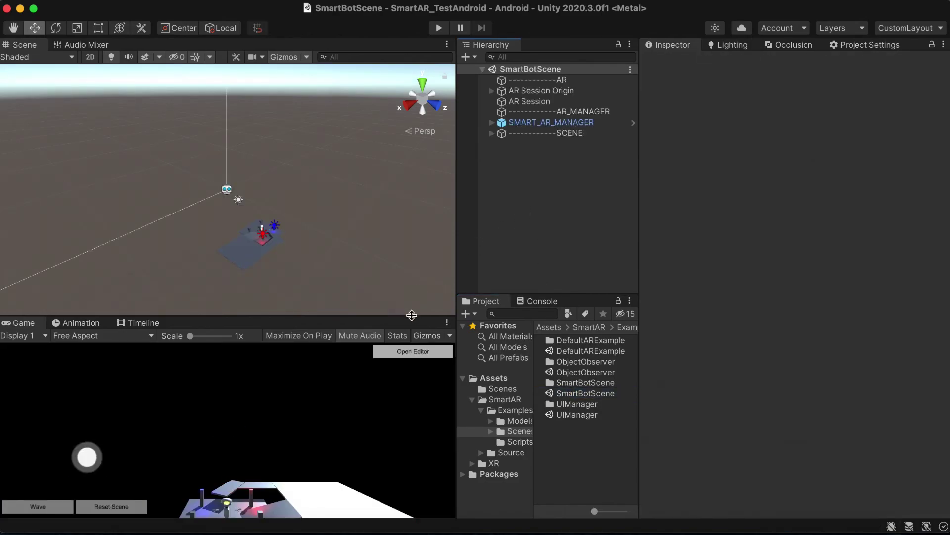
{"action": "left_click_drag", "start_coordinate": [405, 316], "coordinate": [404, 294]}
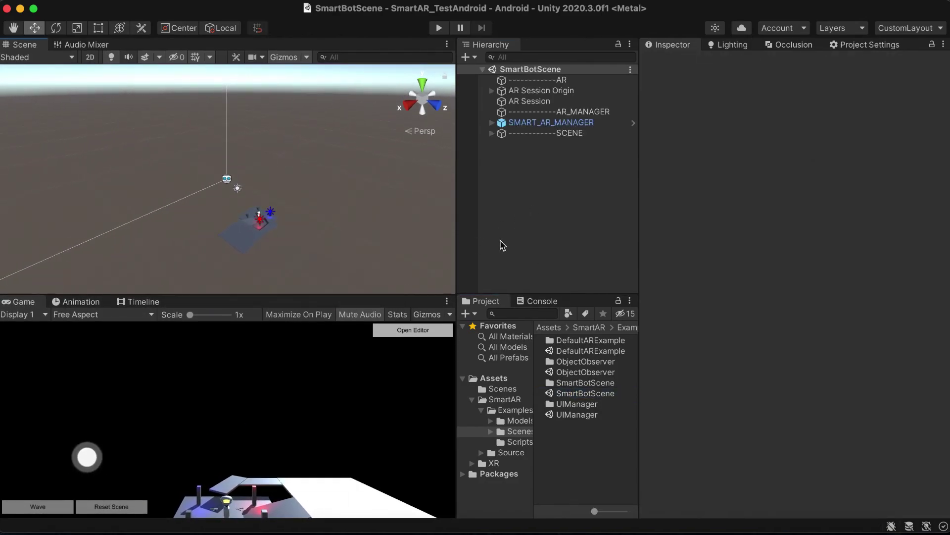
Add SmartBotScene to Scenes In Build and Build And Run it on the phone
{"action": "left_click", "coordinate": [80, 0]}
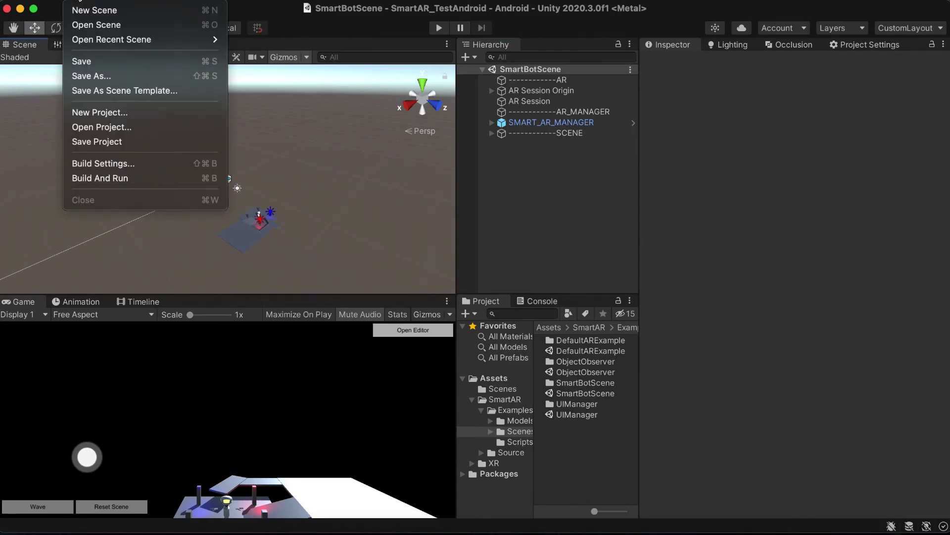
{"action": "left_click", "coordinate": [128, 163]}
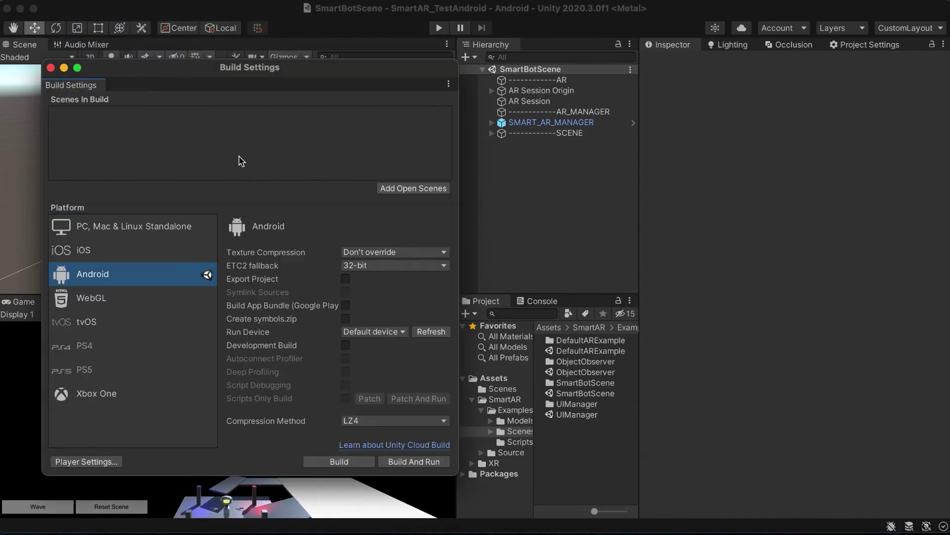
{"action": "left_click", "coordinate": [395, 190]}
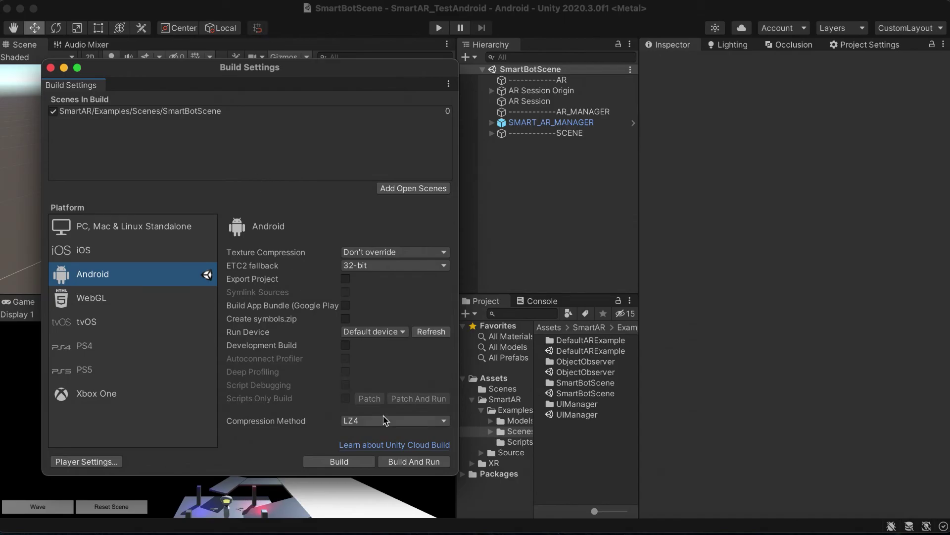
{"action": "left_click", "coordinate": [416, 461]}
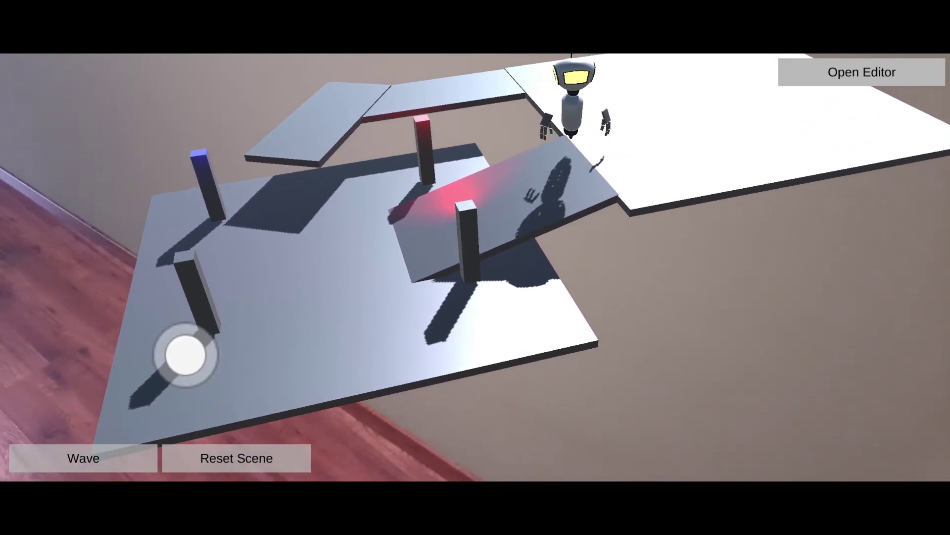
In the in-app editor, inspect the RedLight, BlueLight and Ground (2) transforms, then exit the editor
{"action": "left_click", "coordinate": [862, 71]}
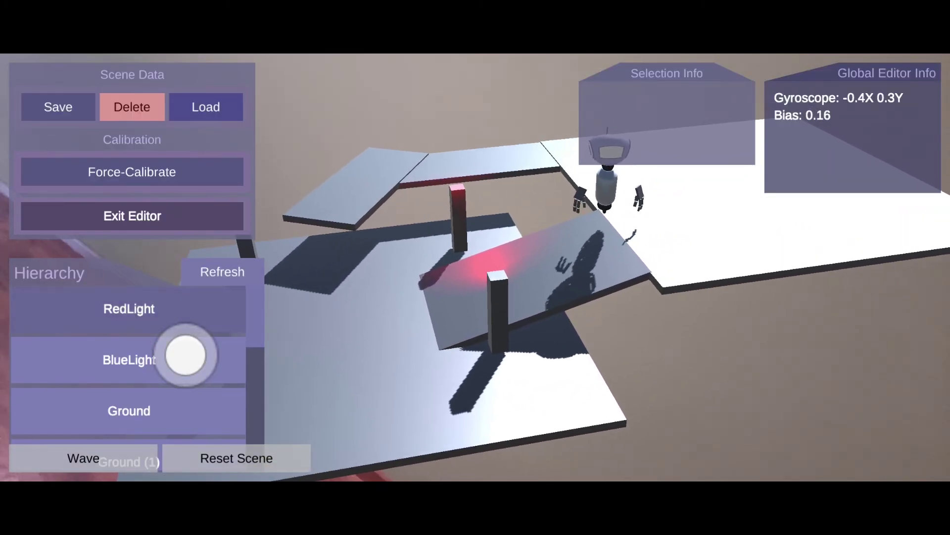
{"action": "left_click", "coordinate": [129, 309]}
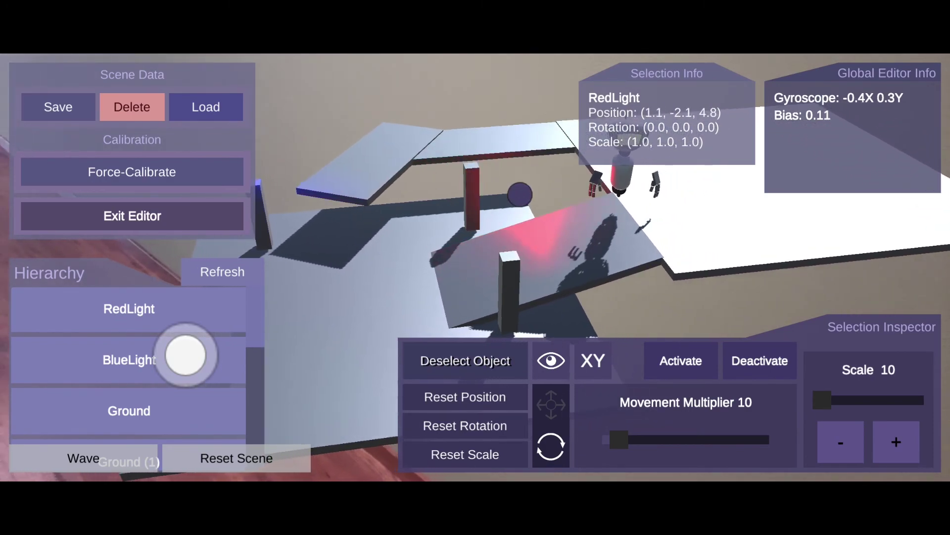
{"action": "left_click", "coordinate": [186, 354]}
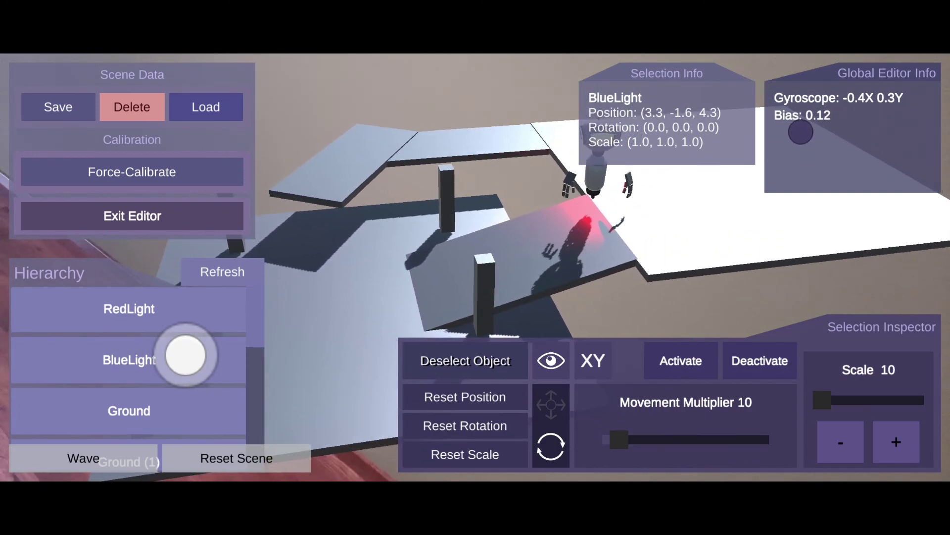
{"action": "scroll", "coordinate": [186, 355], "scroll_direction": "down", "scroll_amount": 3}
{"action": "left_click", "coordinate": [186, 355]}
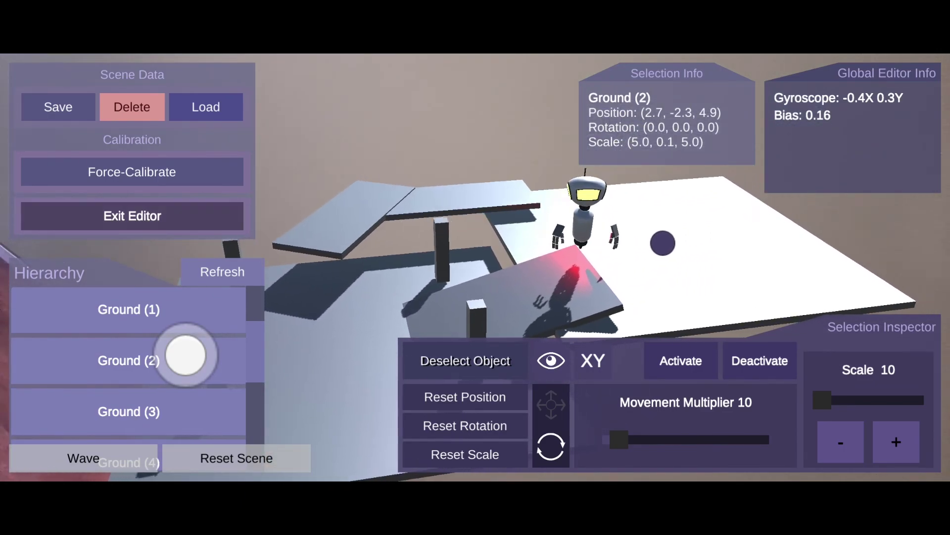
{"action": "left_click", "coordinate": [132, 216]}
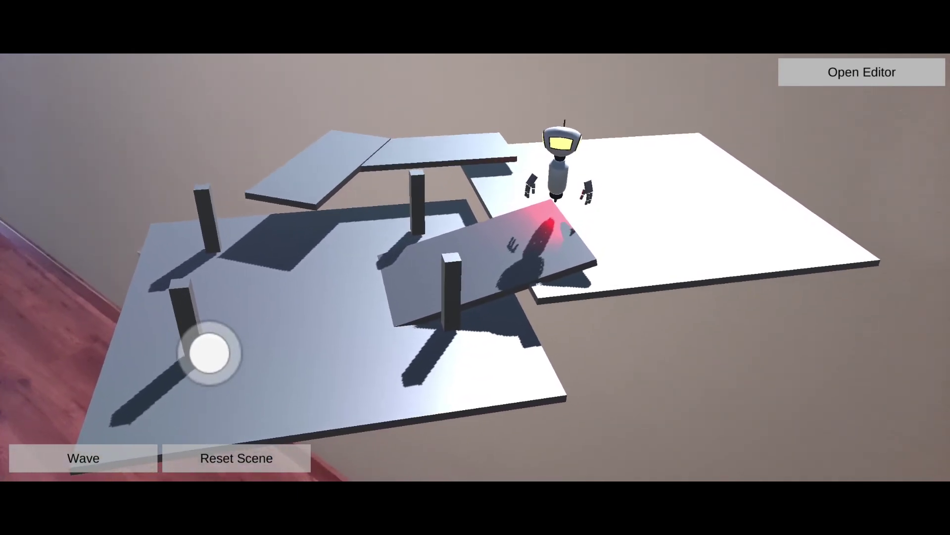